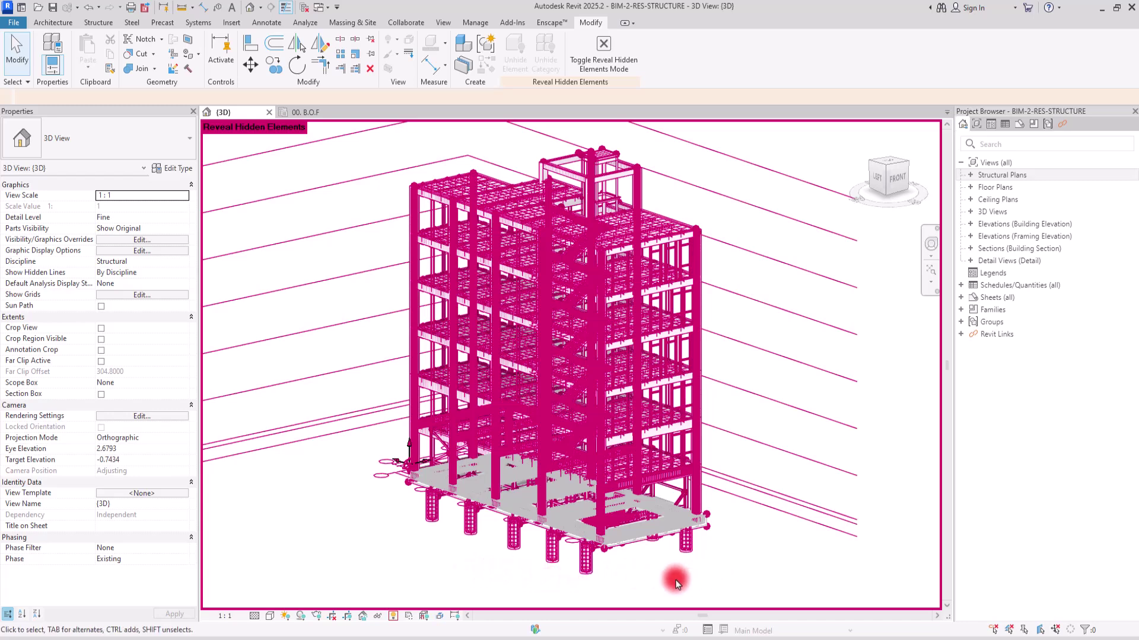
Orbit around the building and turn off Reveal Hidden Elements
middle_click_drag(655, 587, 624, 592, "shift")
middle_click_drag(822, 556, 510, 586, "shift")
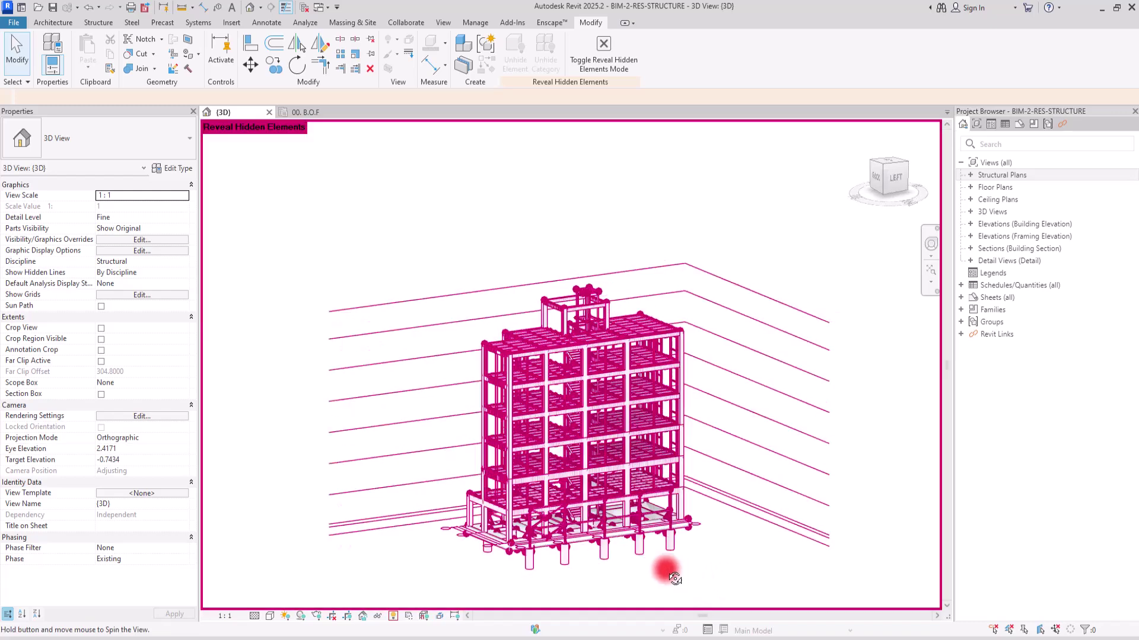
middle_click_drag(666, 567, 498, 506, "shift")
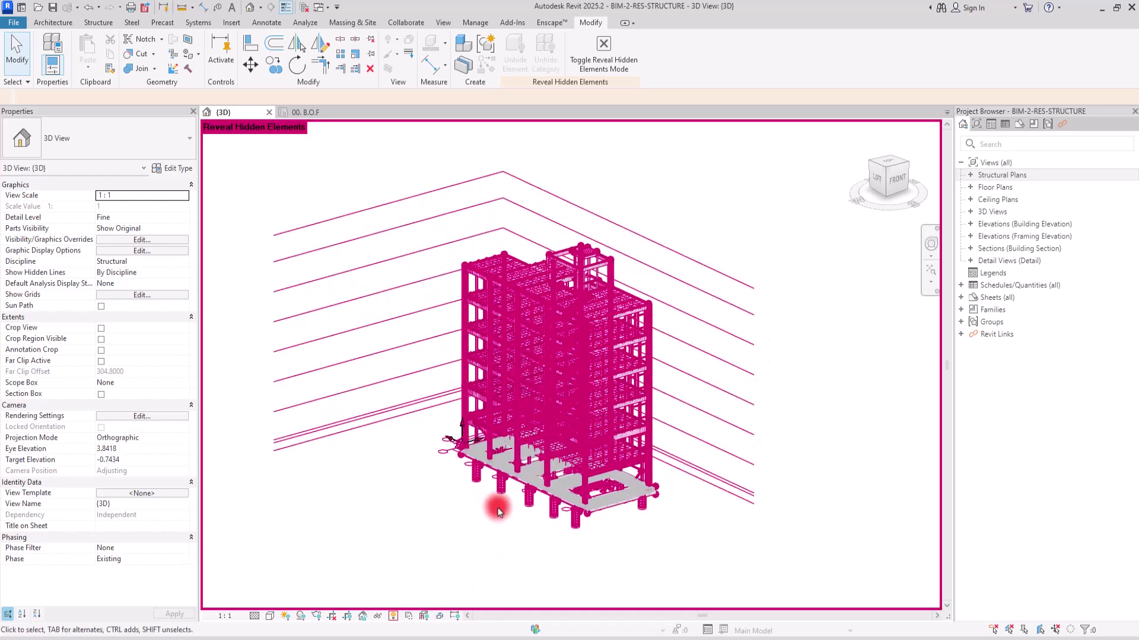
scroll(724, 399, "up", 4)
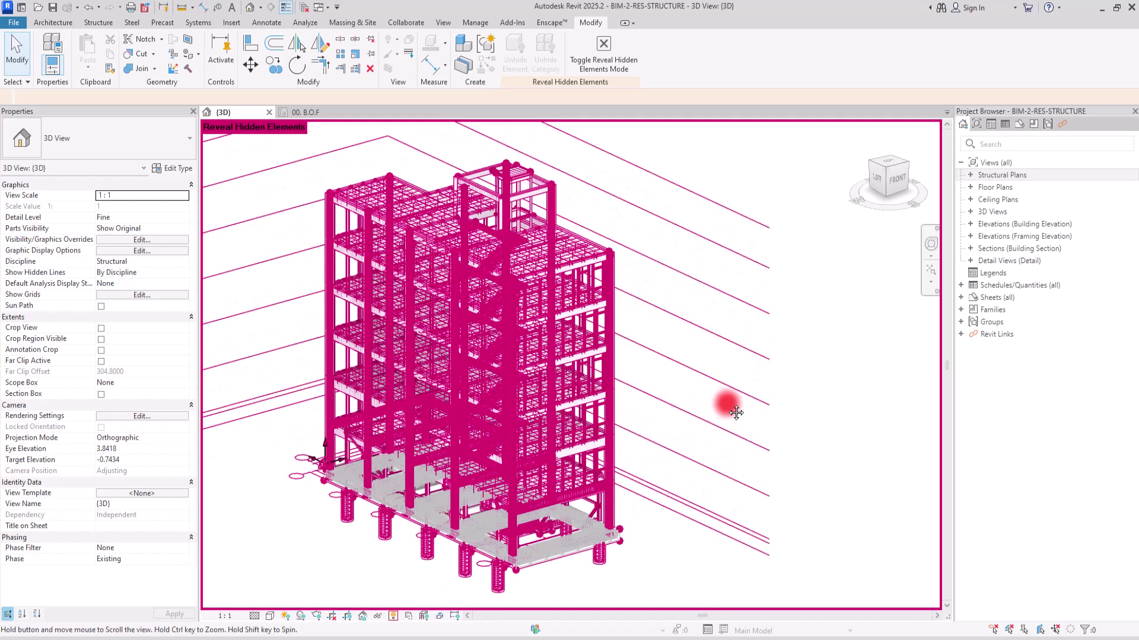
scroll(795, 394, "up", 4)
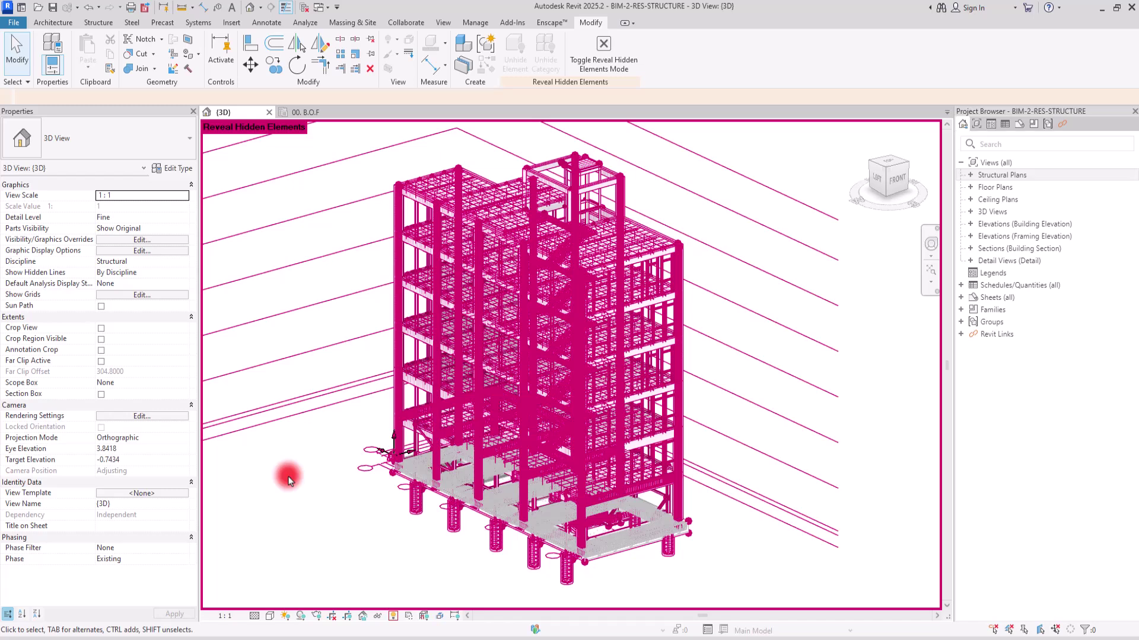
left_click(393, 617)
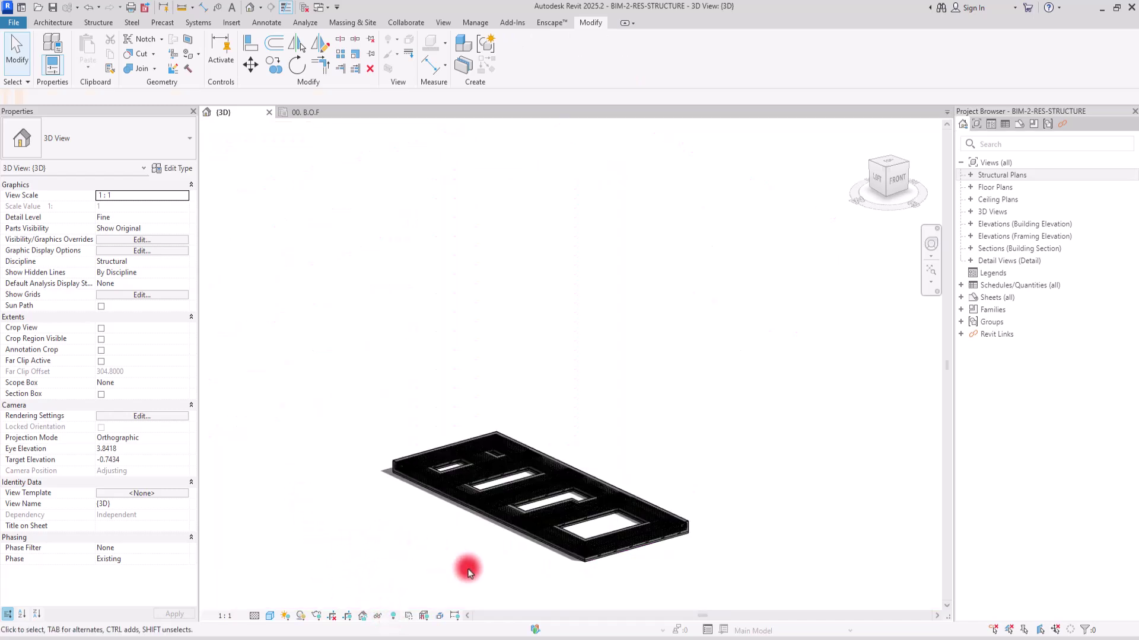
Zoom into the foundation rebar, select the 16M bar and then the 20M set, then deselect
scroll(631, 450, "up", 3)
middle_click_drag(630, 450, 763, 331)
scroll(473, 376, "up", 4)
middle_click_drag(473, 376, 666, 435)
scroll(648, 463, "down", 2)
scroll(666, 435, "up", 3)
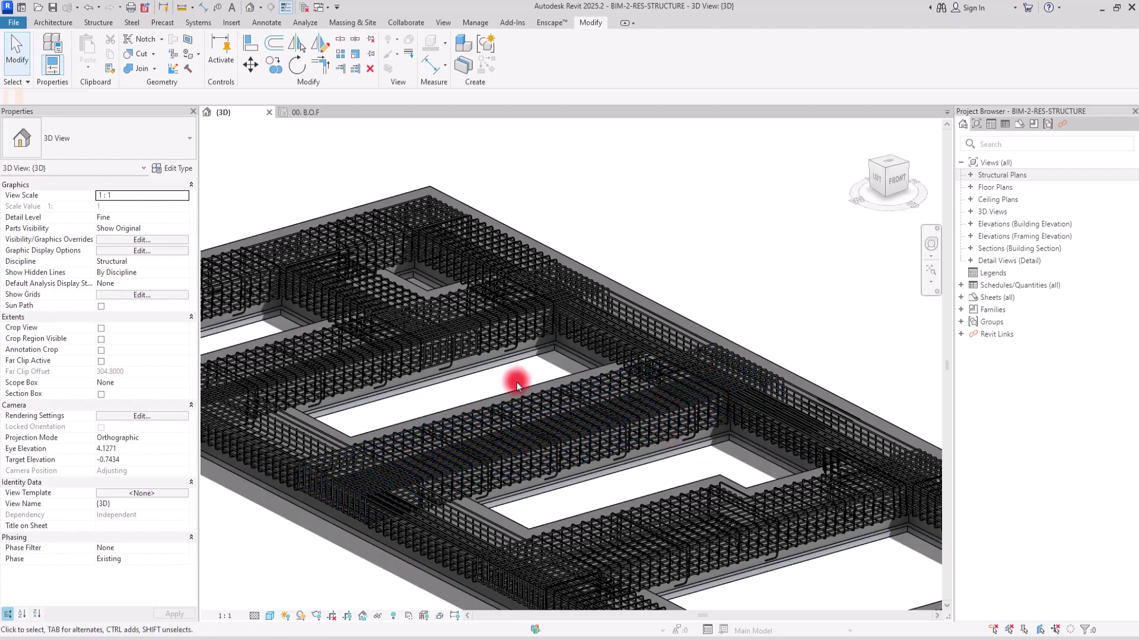
scroll(516, 386, "up", 5)
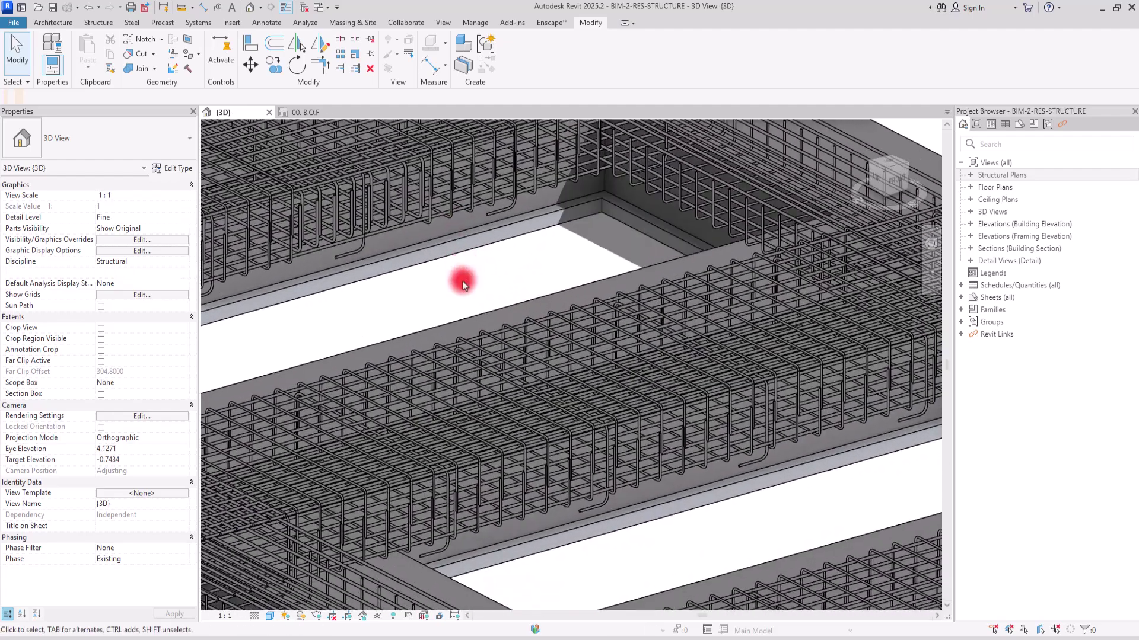
middle_click_drag(462, 280, 367, 188)
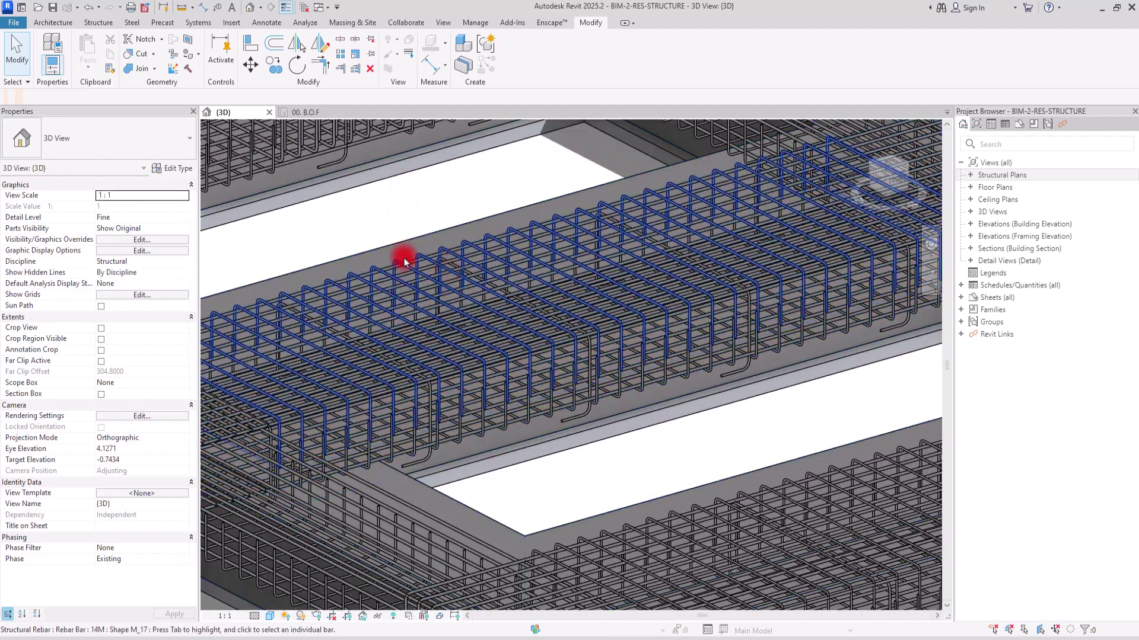
scroll(553, 419, "up", 2)
left_click(547, 396)
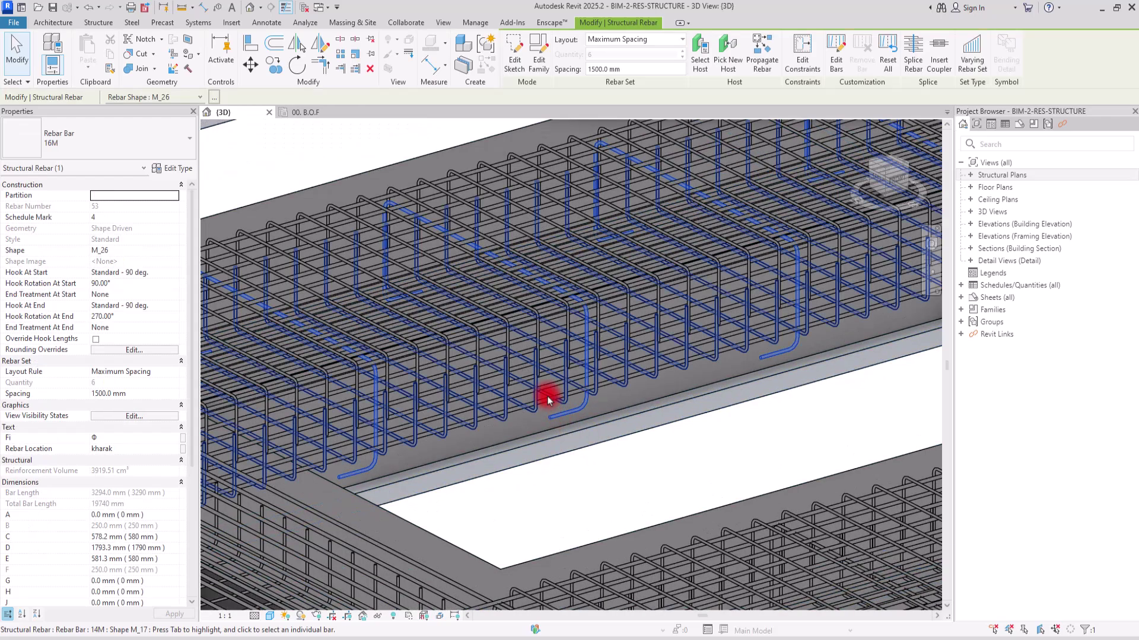
left_click(541, 377)
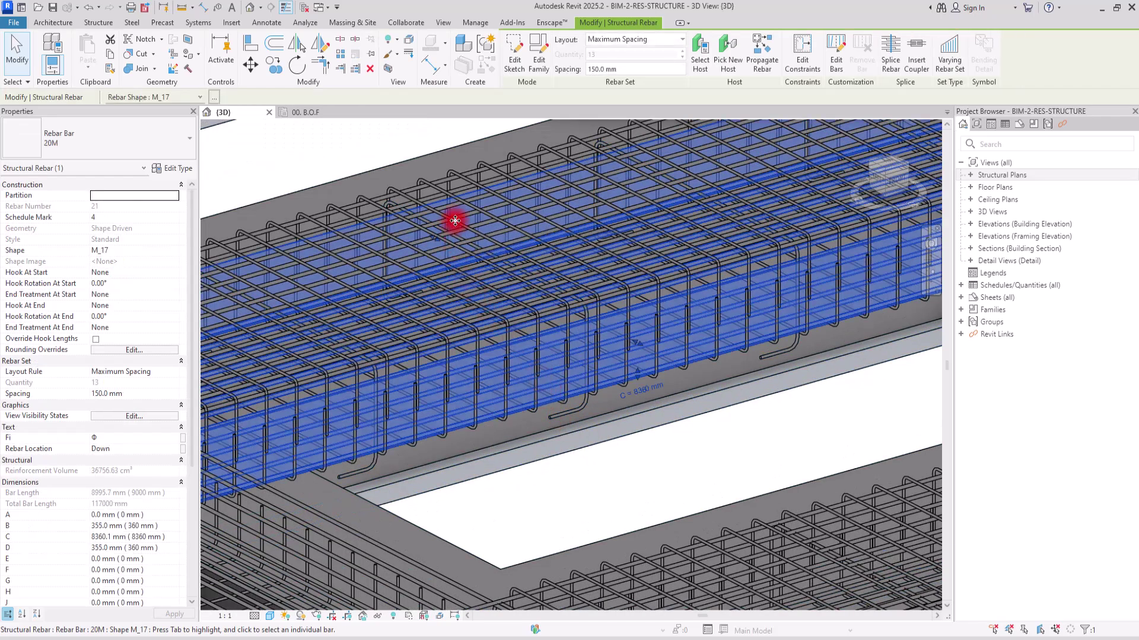
left_click(398, 128)
Zoom out and orbit to see the whole foundation slab
scroll(508, 325, "down", 3)
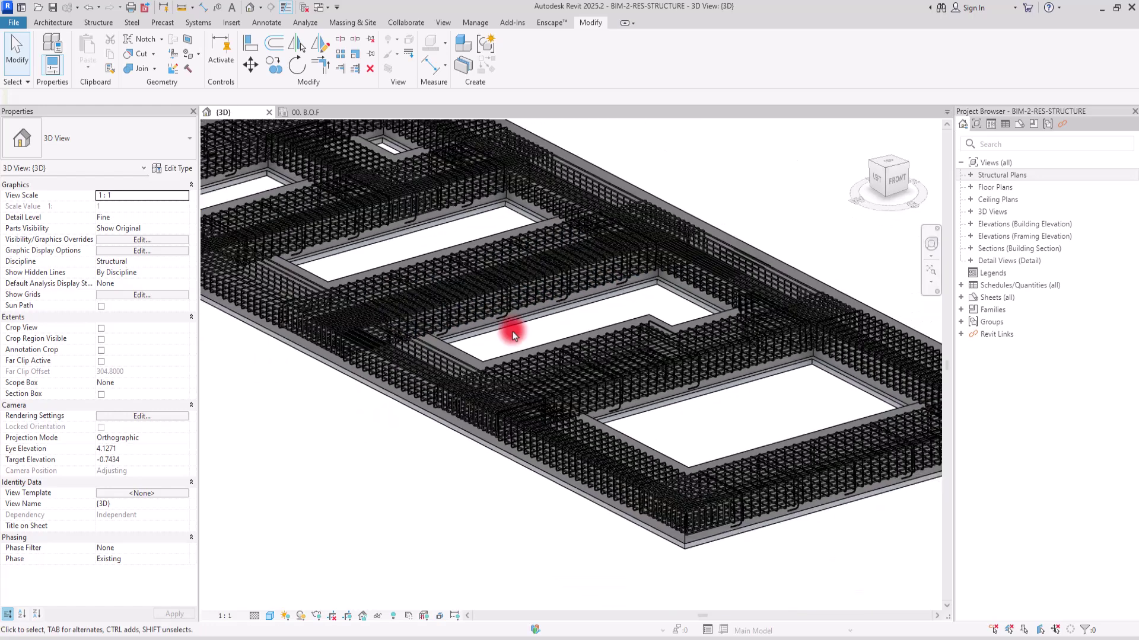
scroll(514, 336, "down", 5)
middle_click_drag(516, 325, 667, 209, "shift")
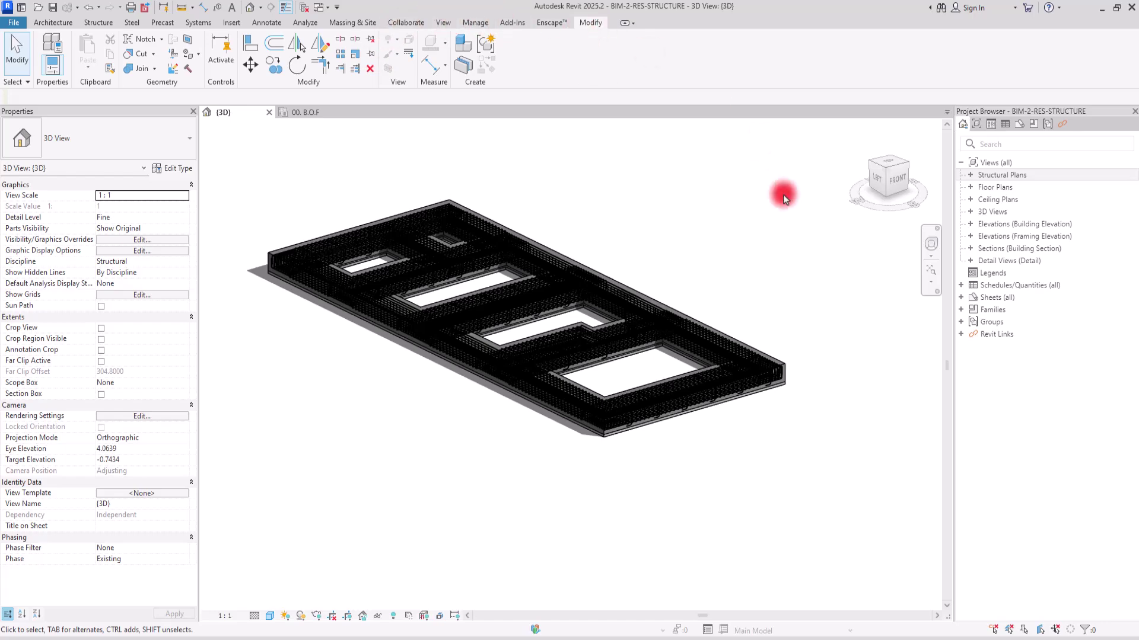
Open the 3D view's Visibility/Graphic Overrides with VG and show its empty Filters tab
key("v")
key("g")
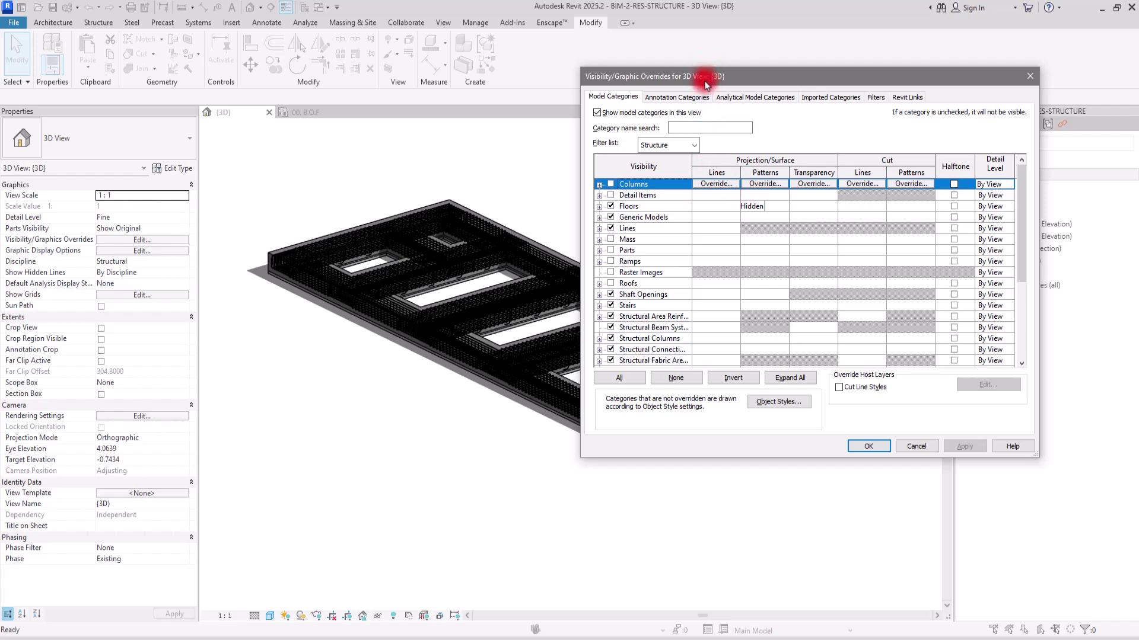
left_click_drag(705, 85, 622, 112)
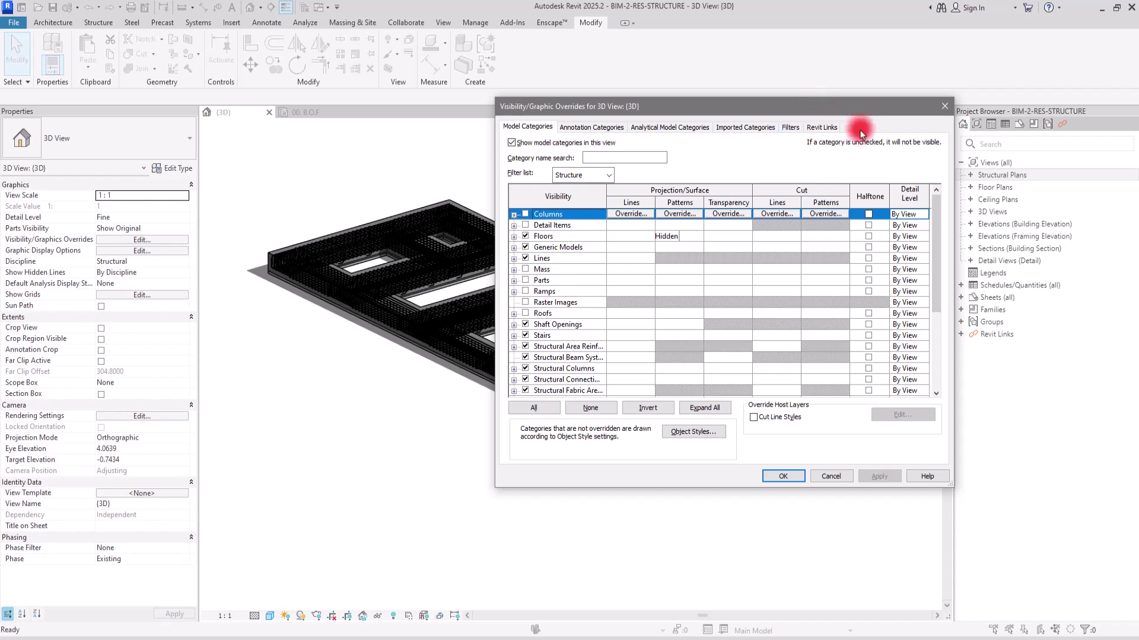
left_click(790, 127)
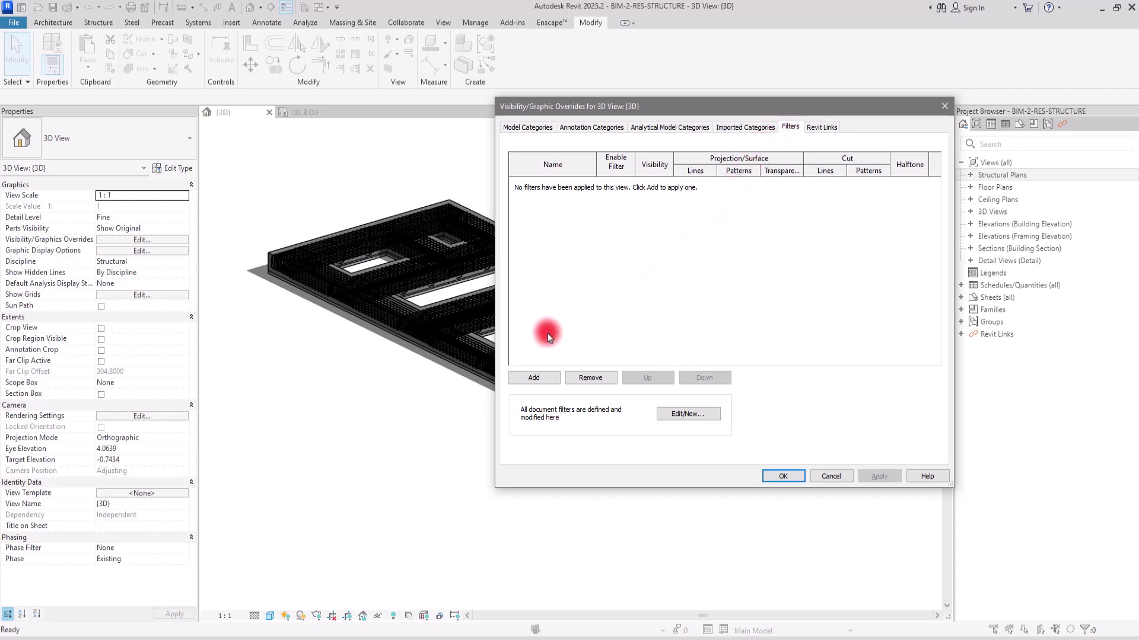
Create a new filter from Edit/New... and name it 'Rebar 20'
left_click(533, 379)
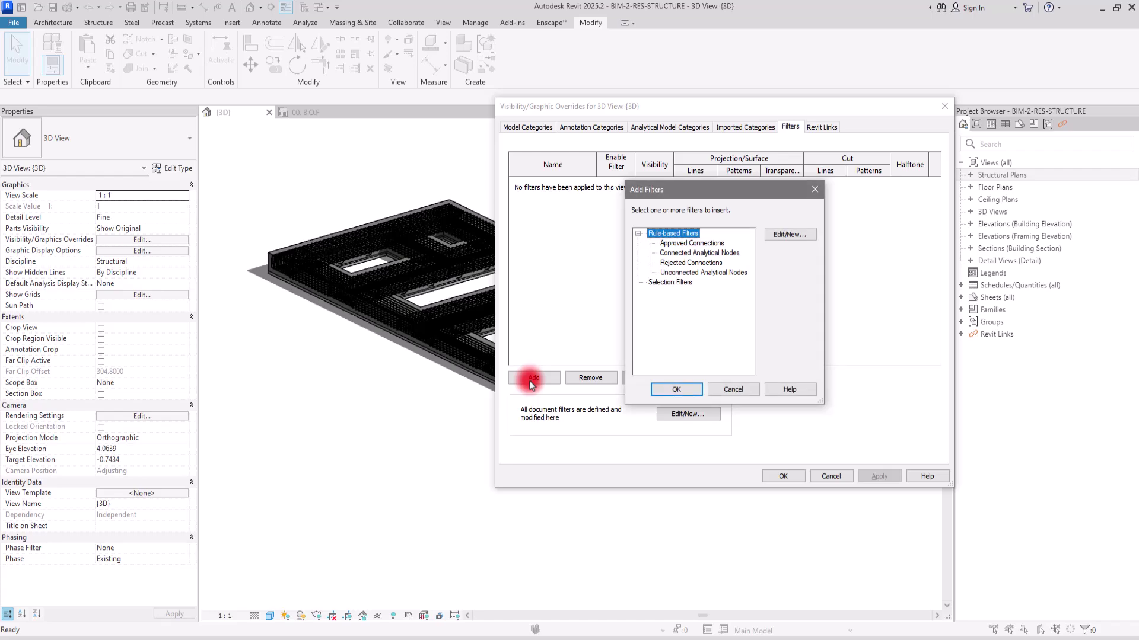
left_click(789, 235)
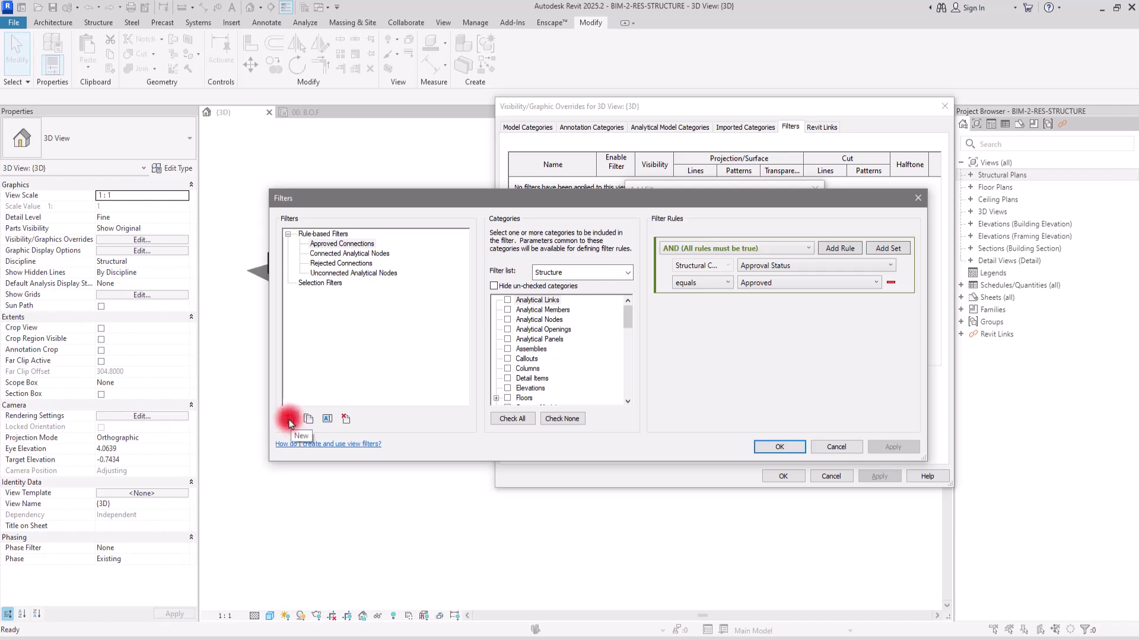
left_click(290, 422)
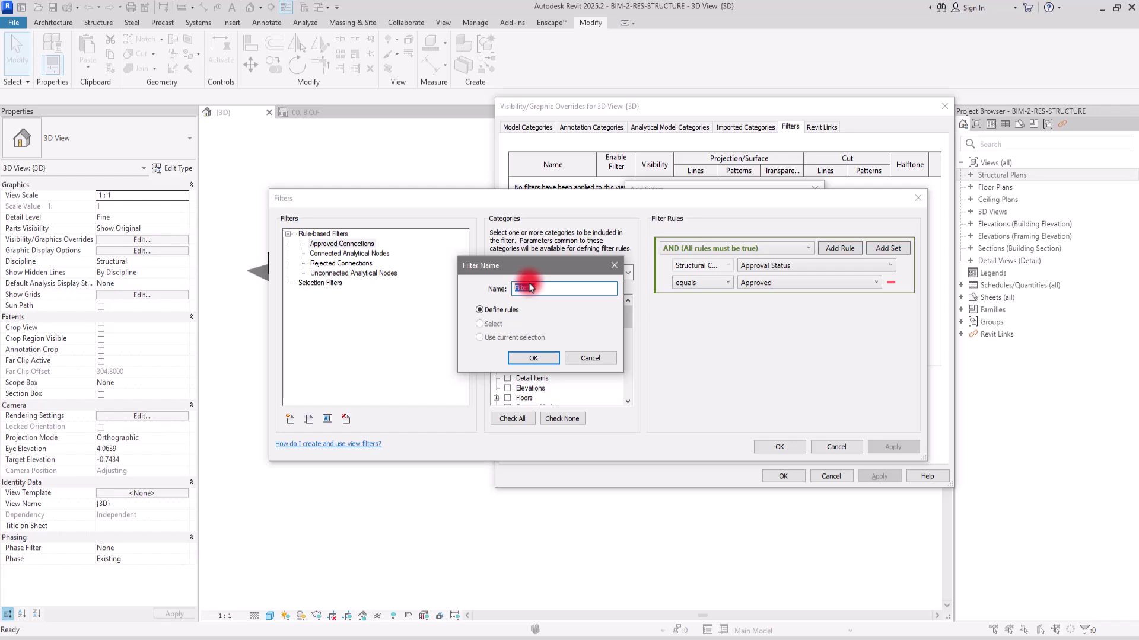
key("BackSpace")
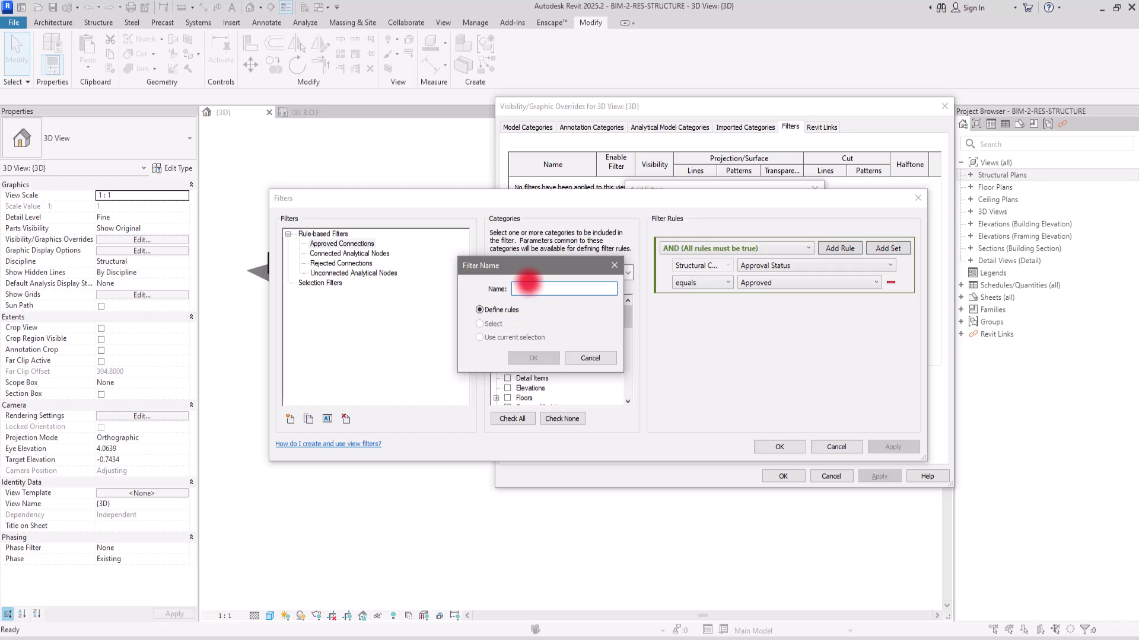
type("Rebar")
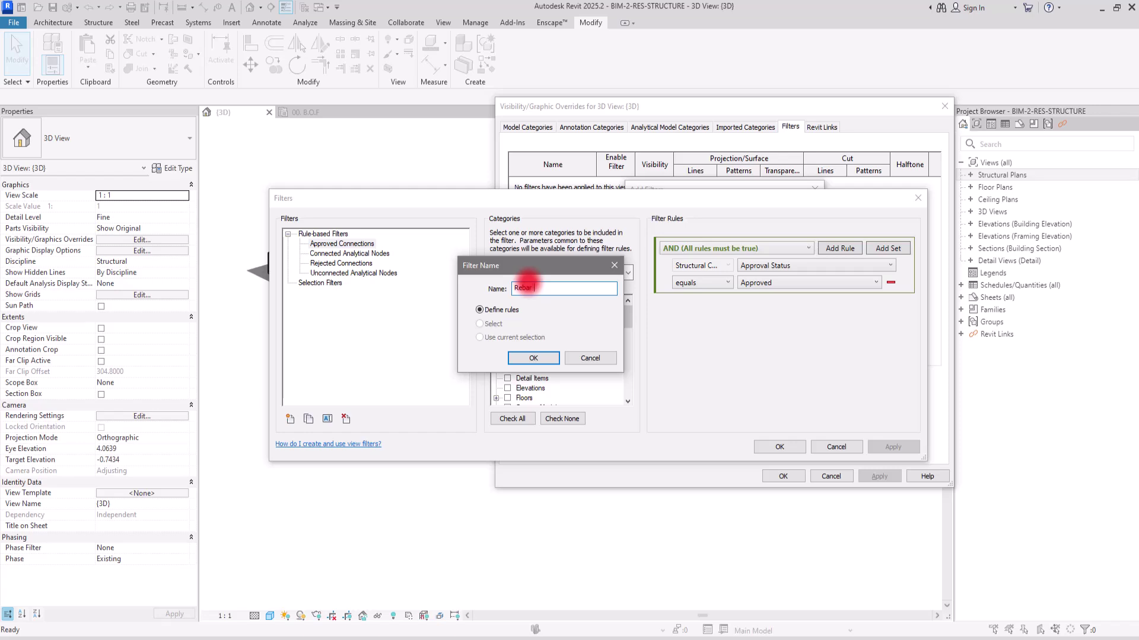
type(" 20")
key("Return")
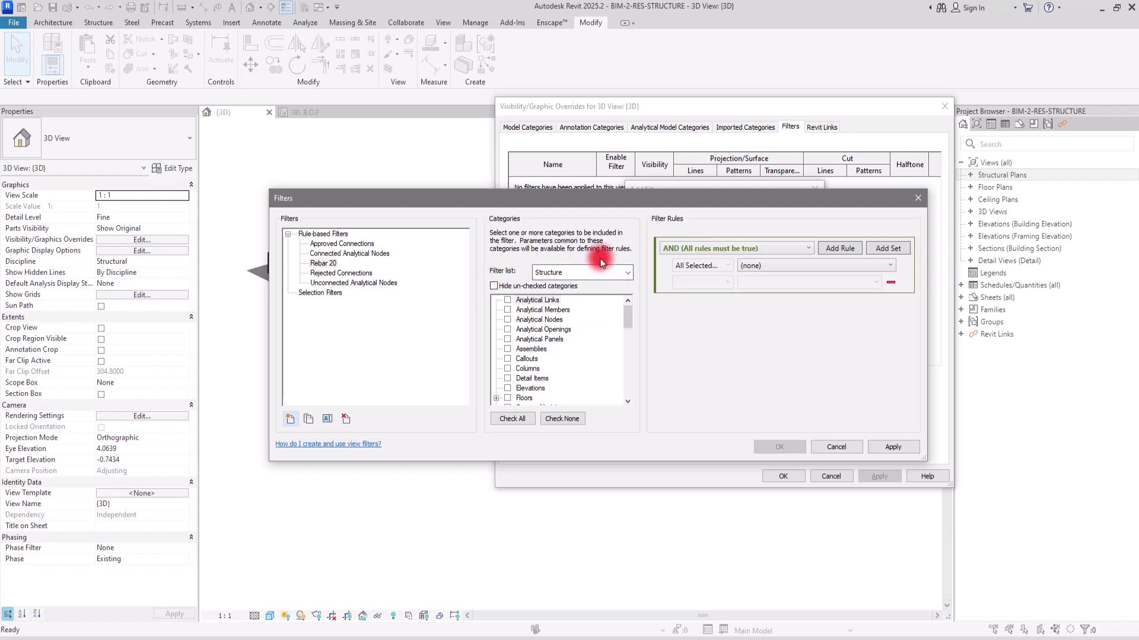
Check Structural Rebar as Rebar 20's only category and hide unchecked categories
left_click(593, 273)
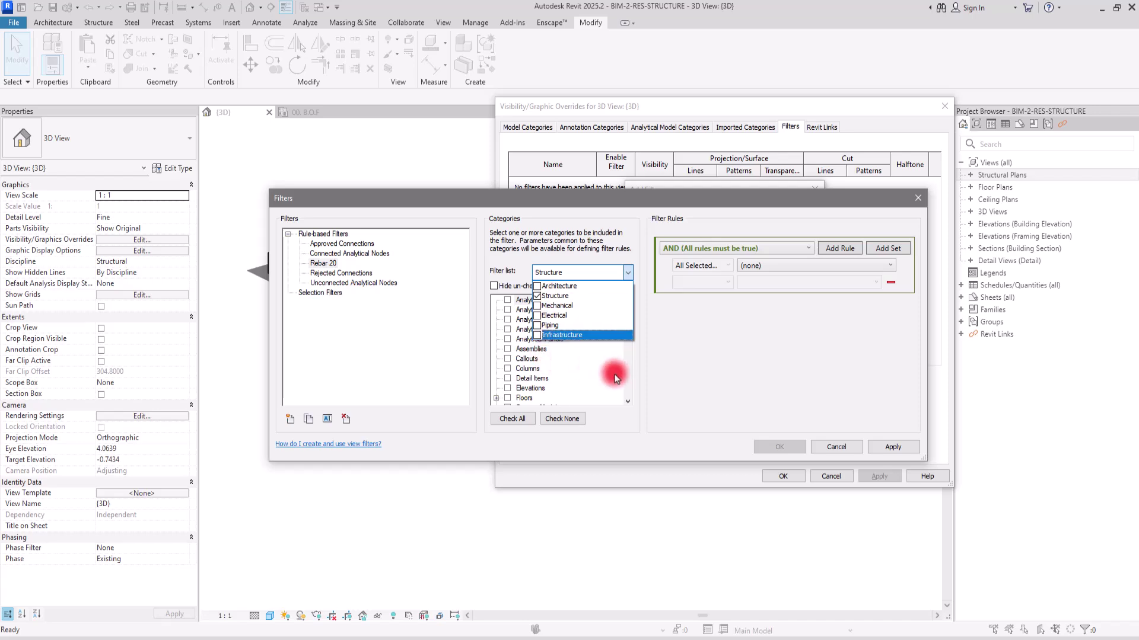
left_click(667, 362)
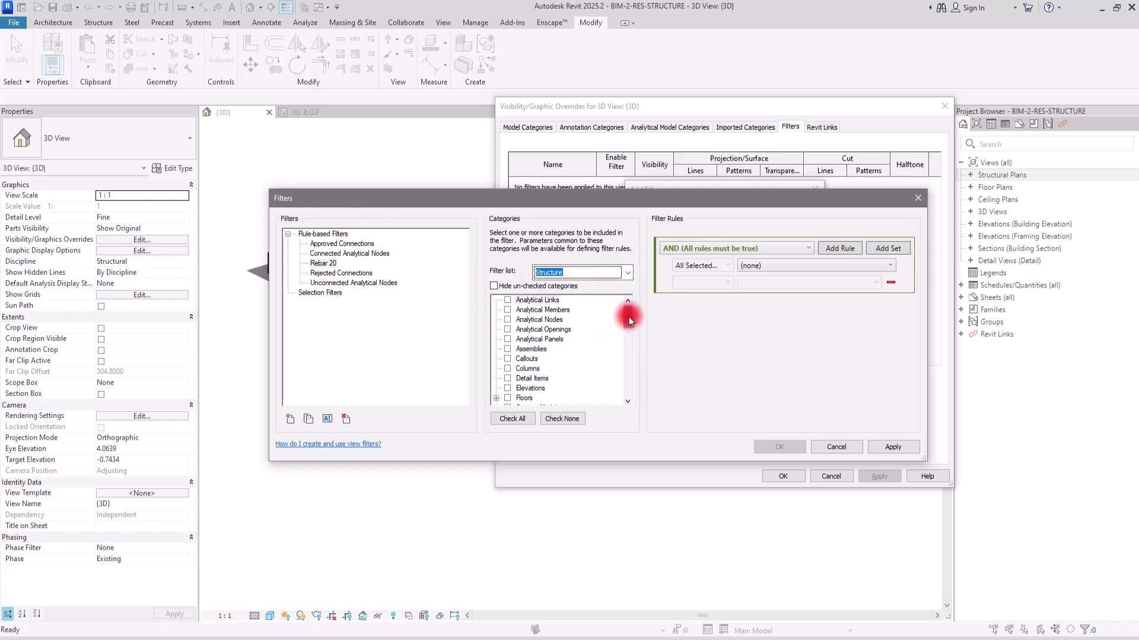
left_click_drag(629, 321, 624, 405)
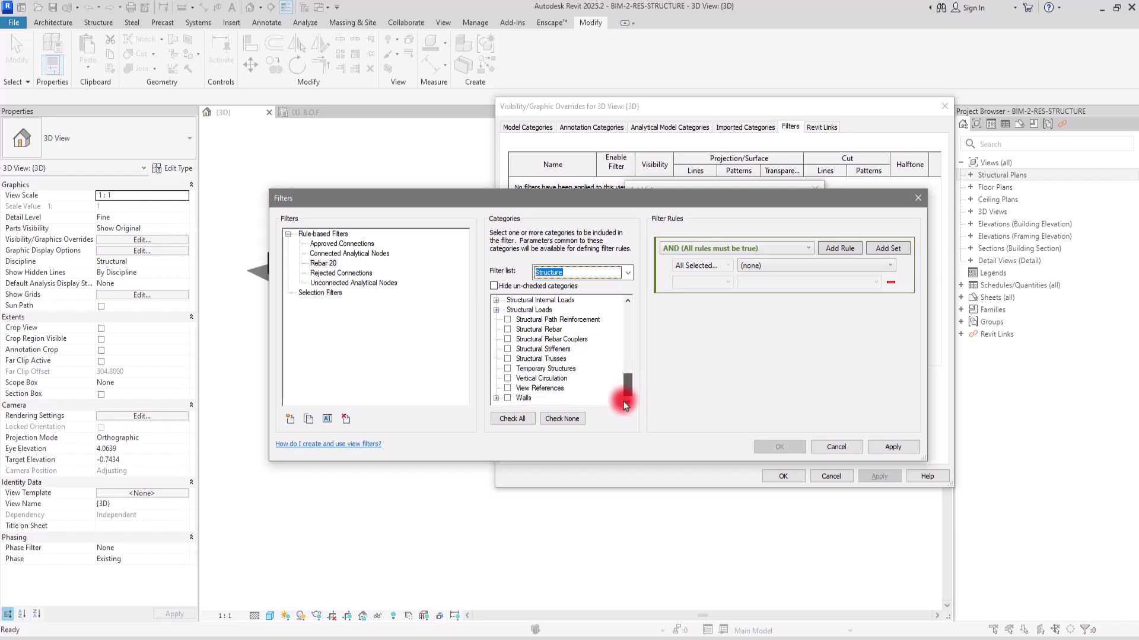
left_click(507, 329)
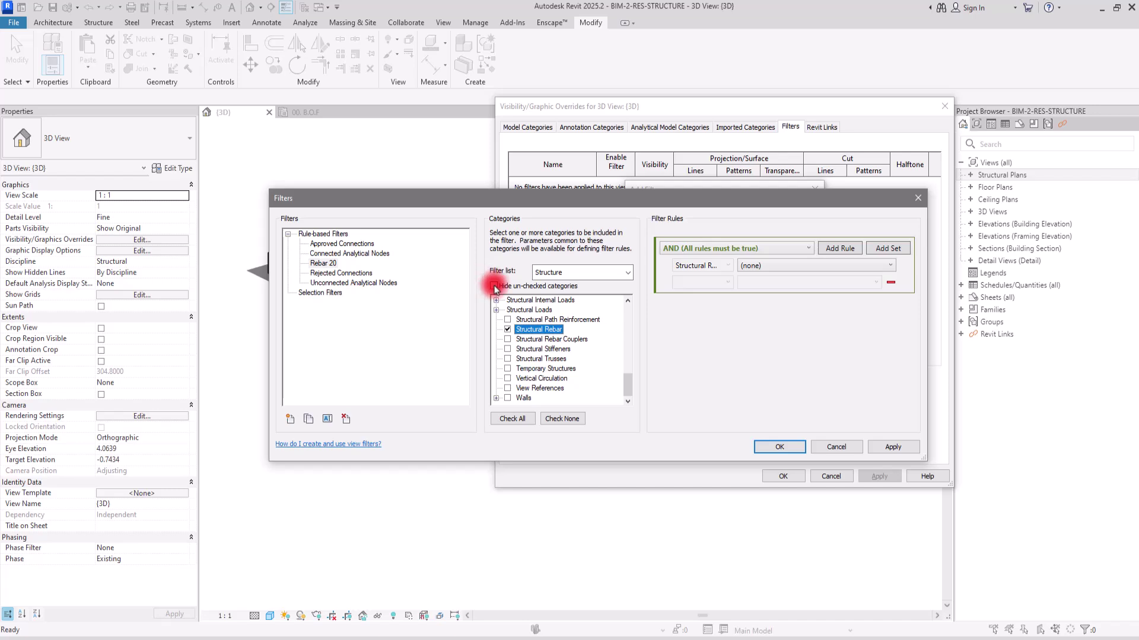
left_click(494, 287)
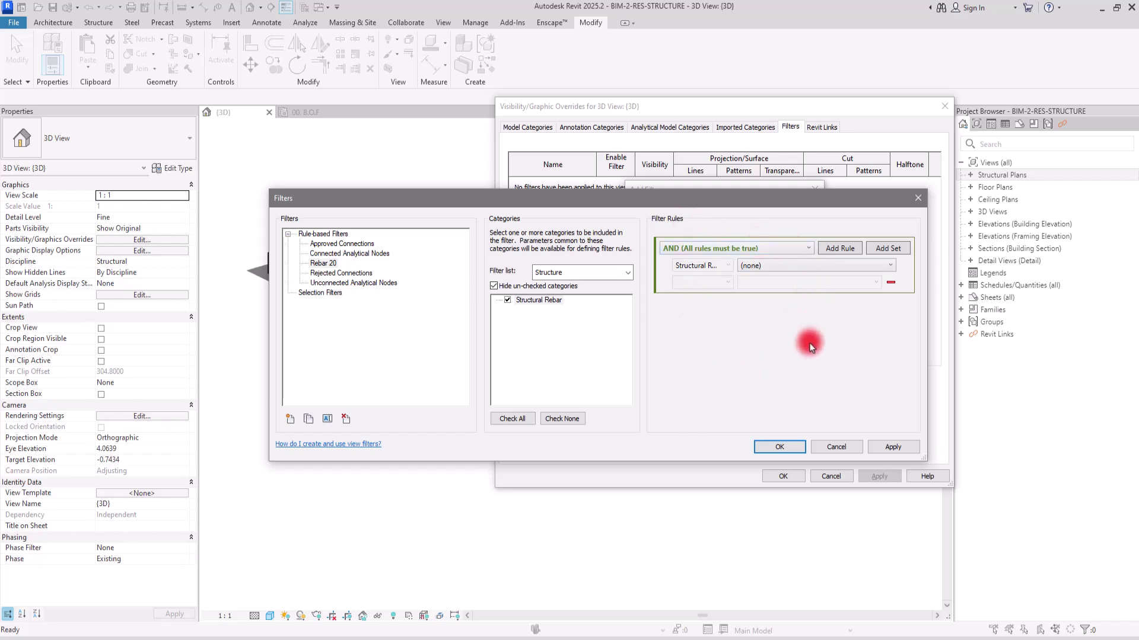
Keep the AND rule combination and set the first rule's parameter to Bar Diameter
left_click(700, 249)
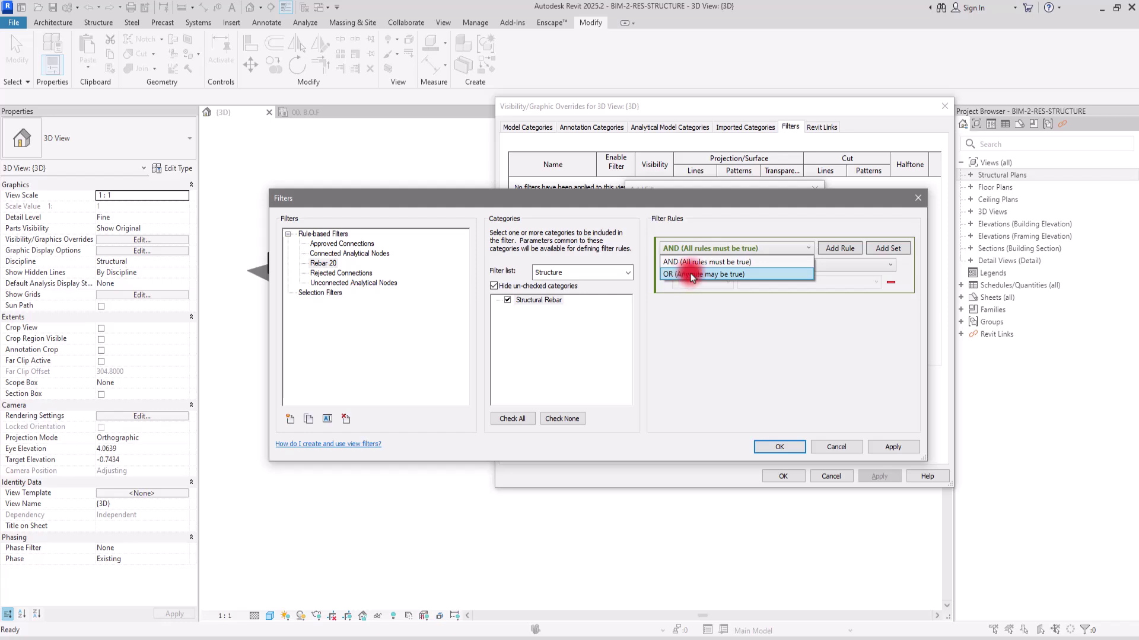
left_click(706, 382)
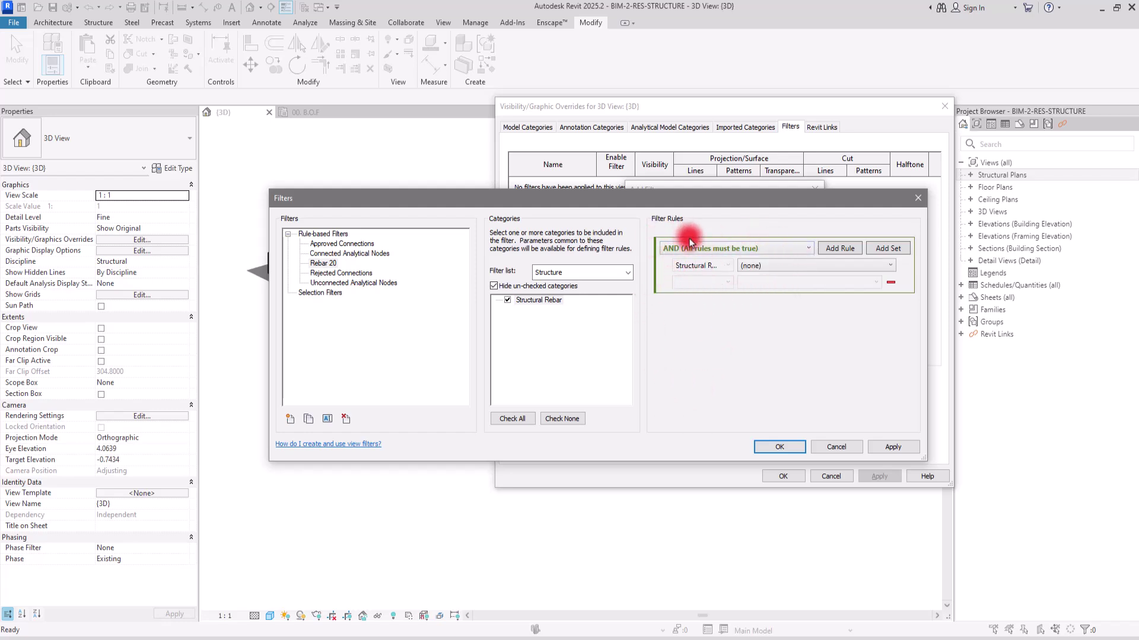
left_click(778, 267)
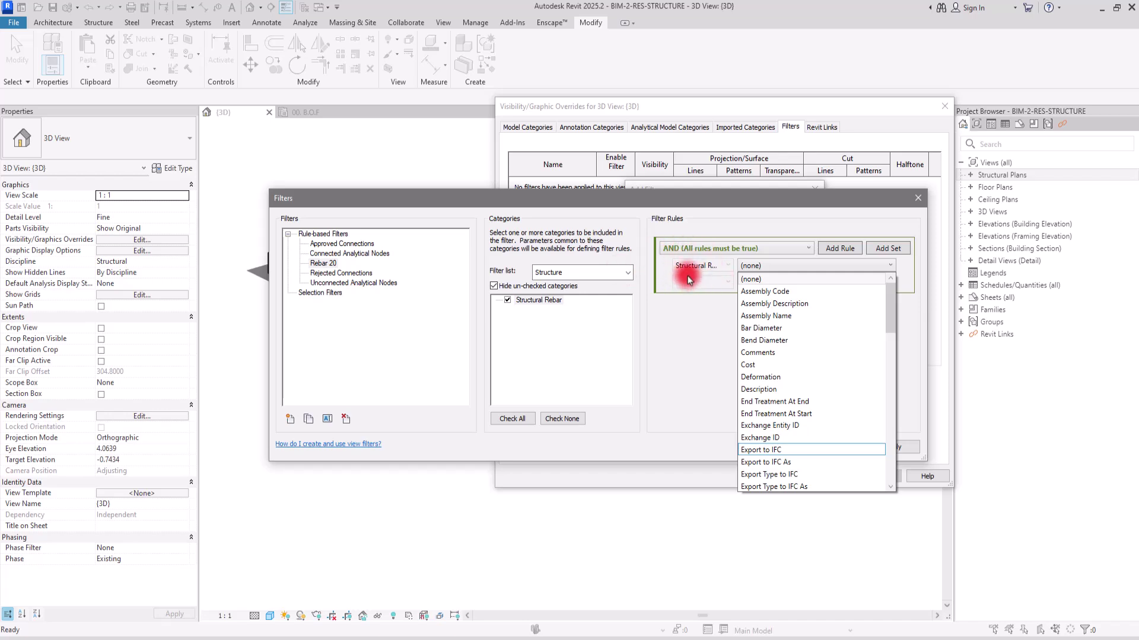
scroll(824, 374, "down", 1)
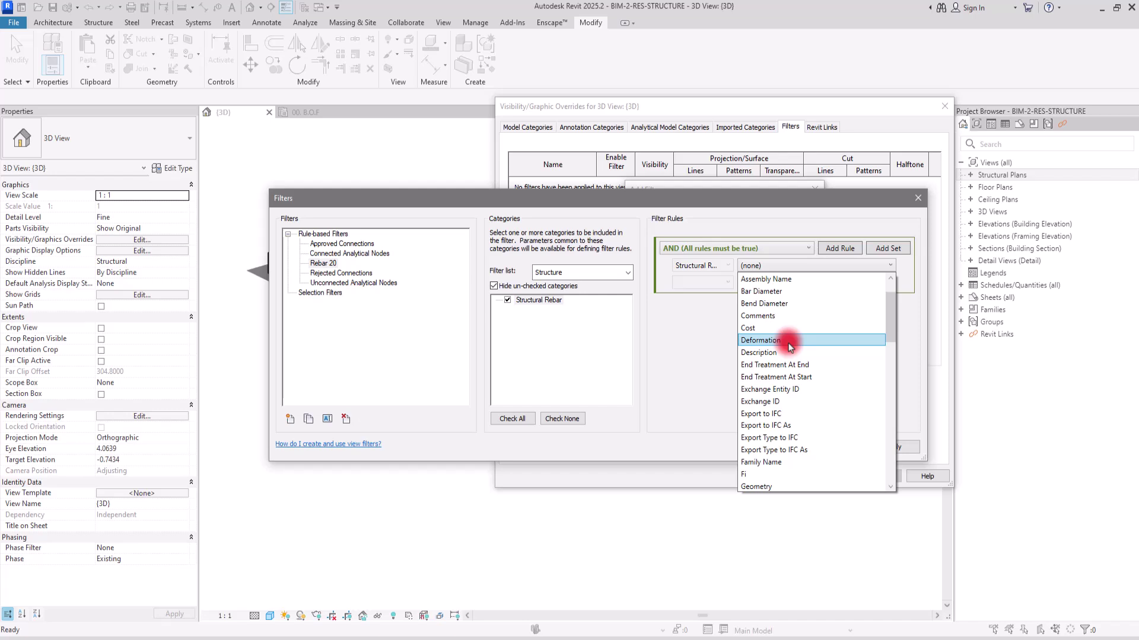
left_click(798, 293)
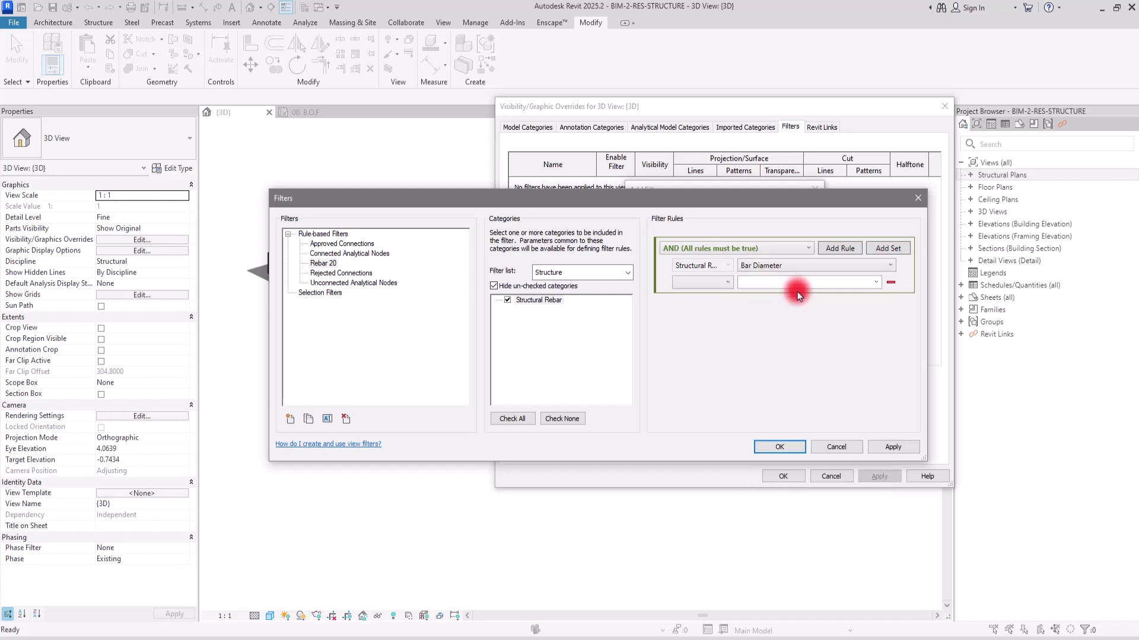
Set the rule to Bar Diameter equals 20.0 mm and confirm the Filters editor
left_click(729, 285)
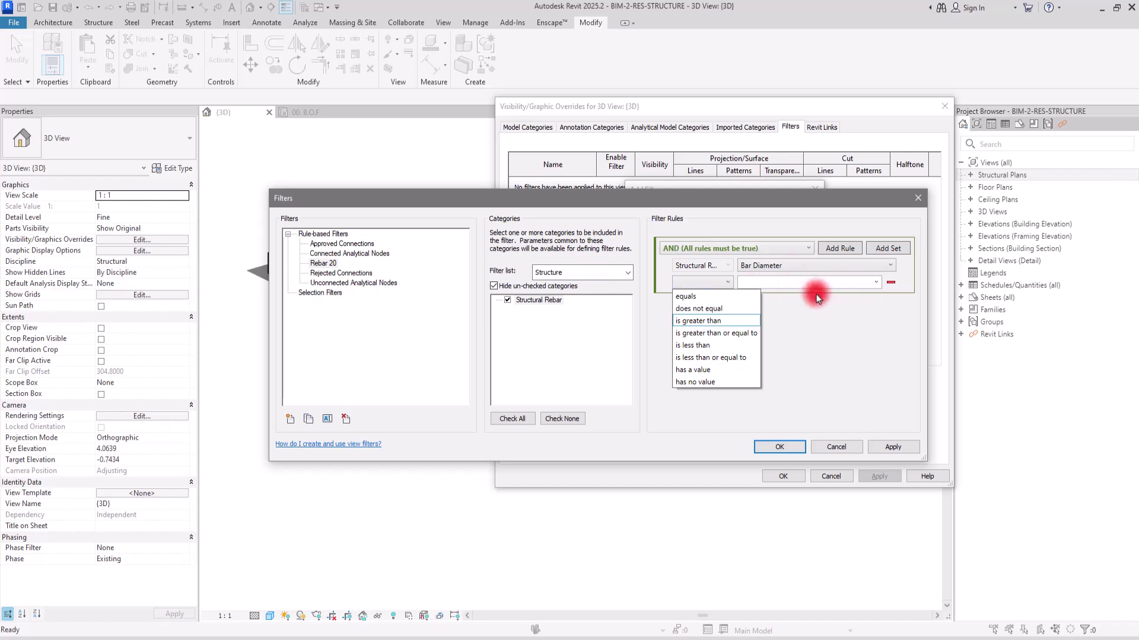
left_click(694, 296)
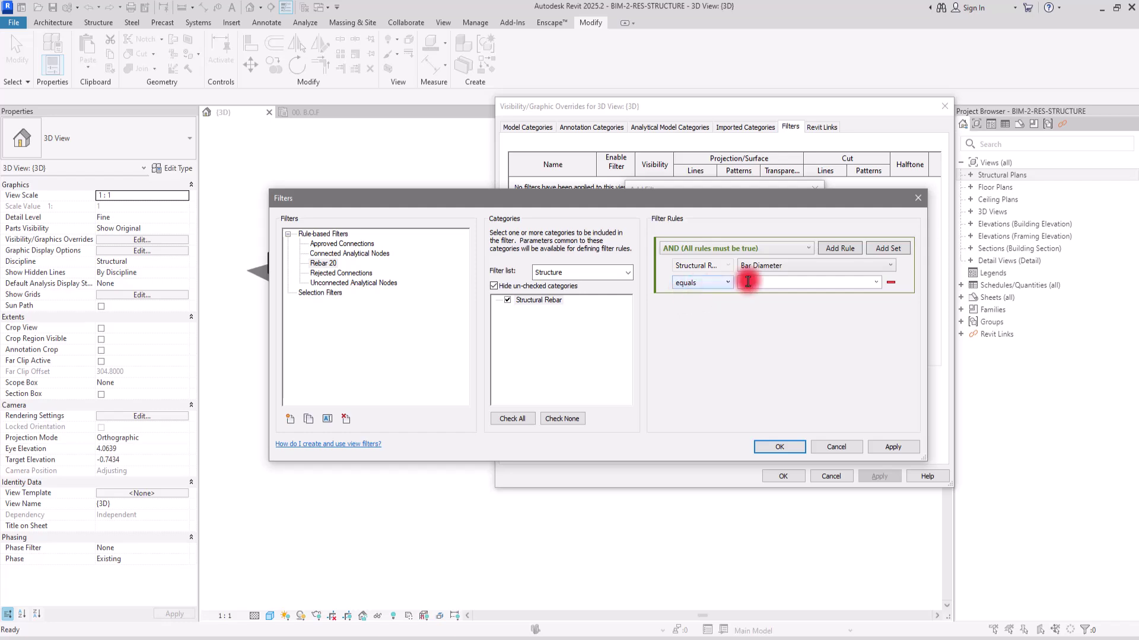
left_click(875, 282)
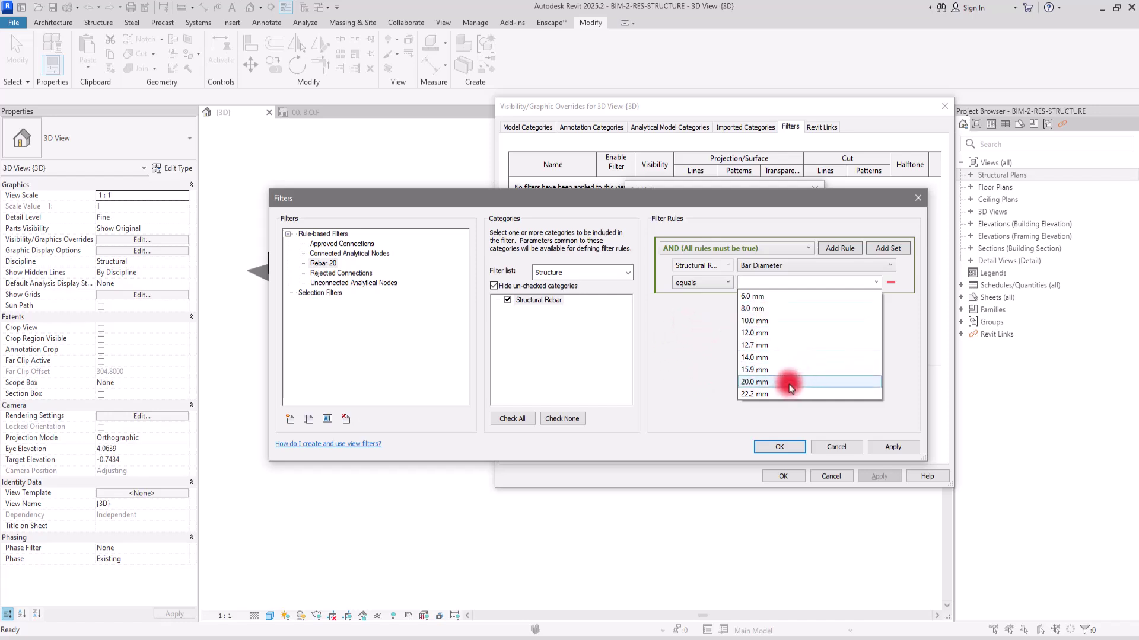
left_click(768, 382)
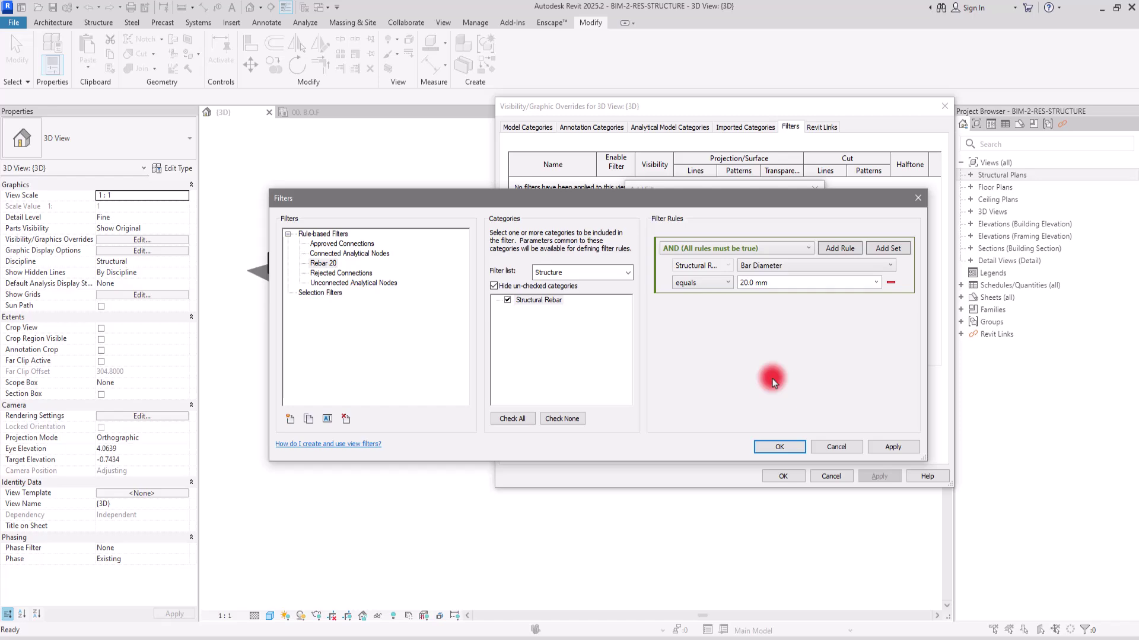
left_click(775, 446)
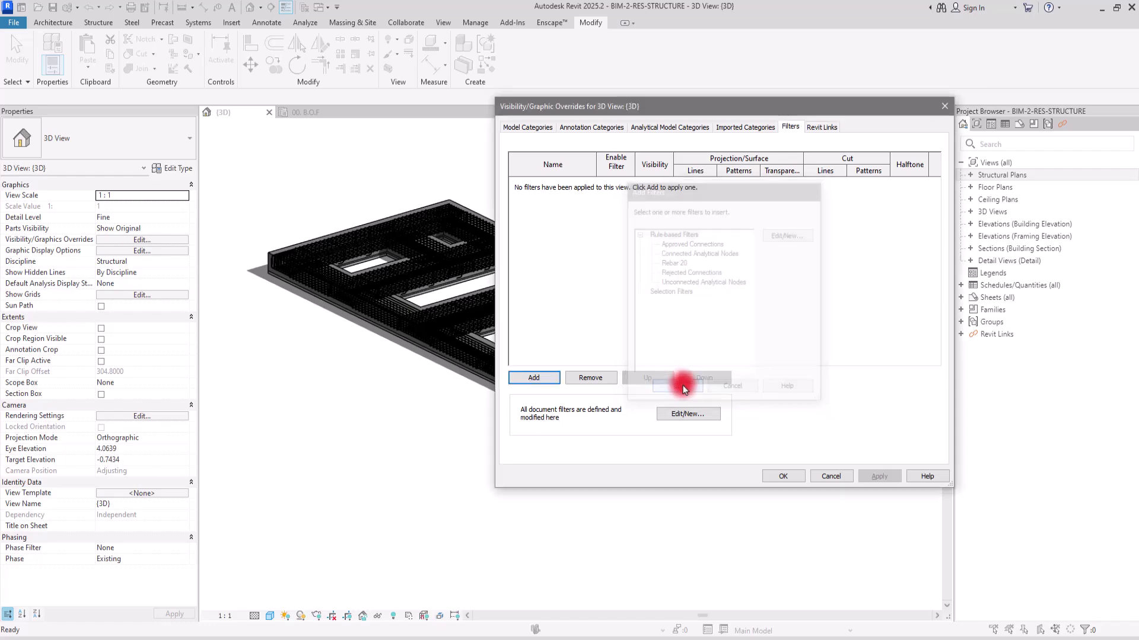
Cancel Add Filters, accept the overrides, dismiss the save reminder, and orbit the slab
left_click(682, 389)
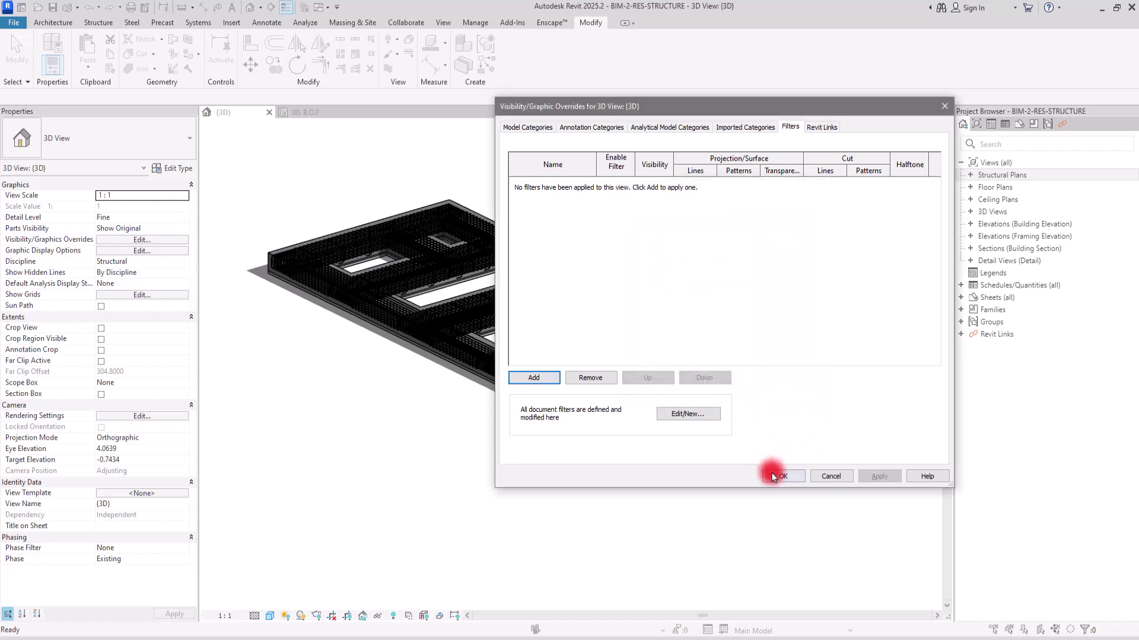
left_click(788, 478)
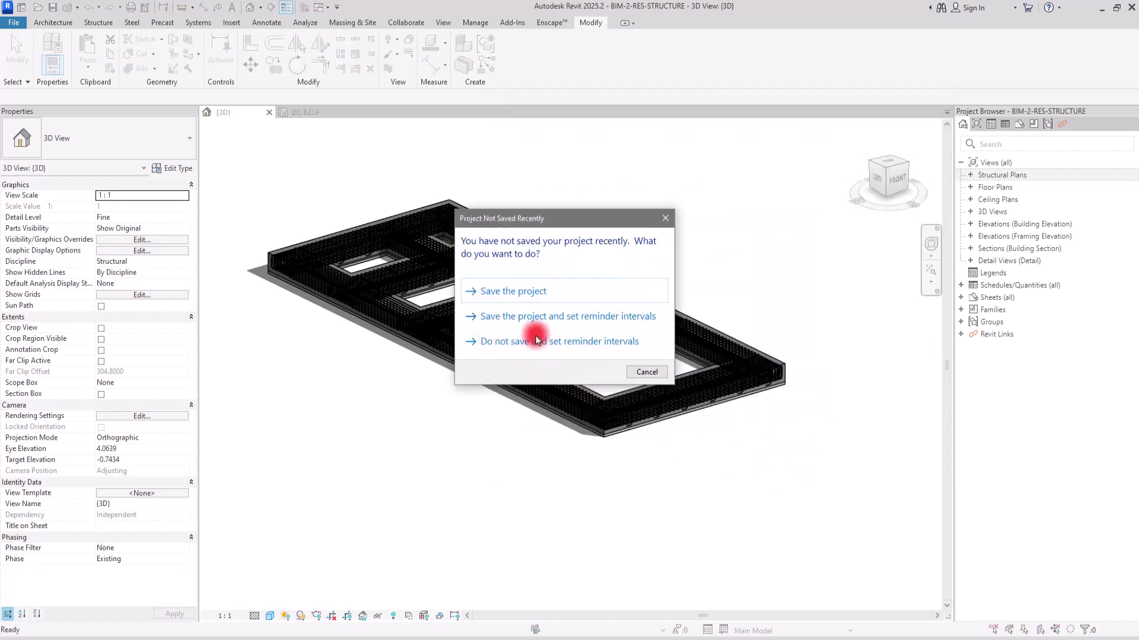
left_click(670, 222)
middle_click_drag(671, 225, 679, 296, "shift")
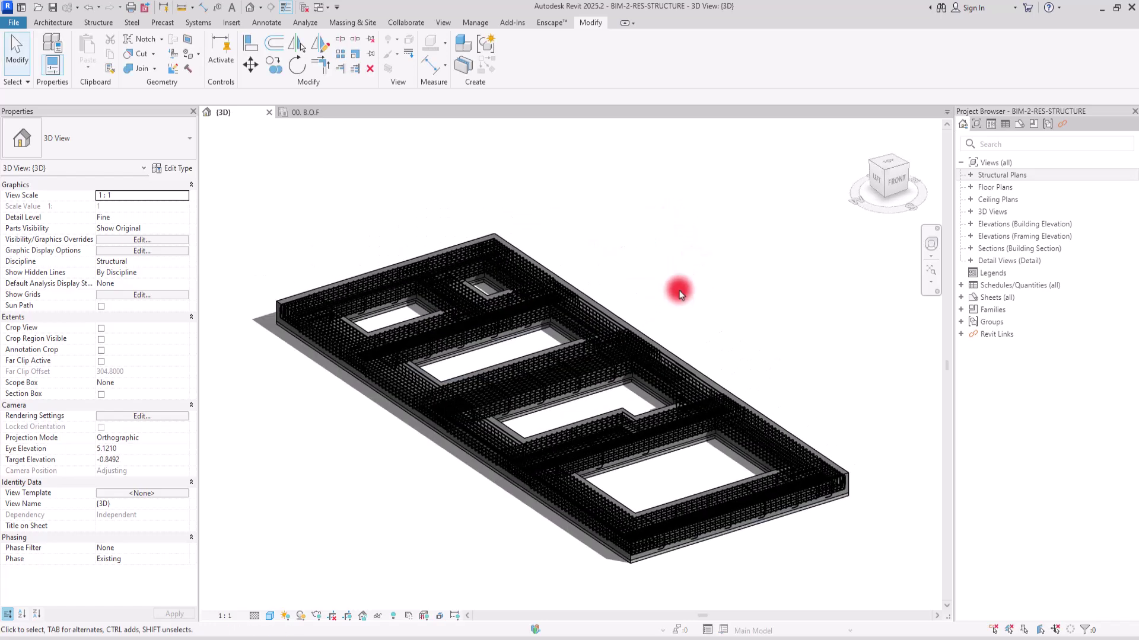
middle_click_drag(688, 294, 719, 284, "shift")
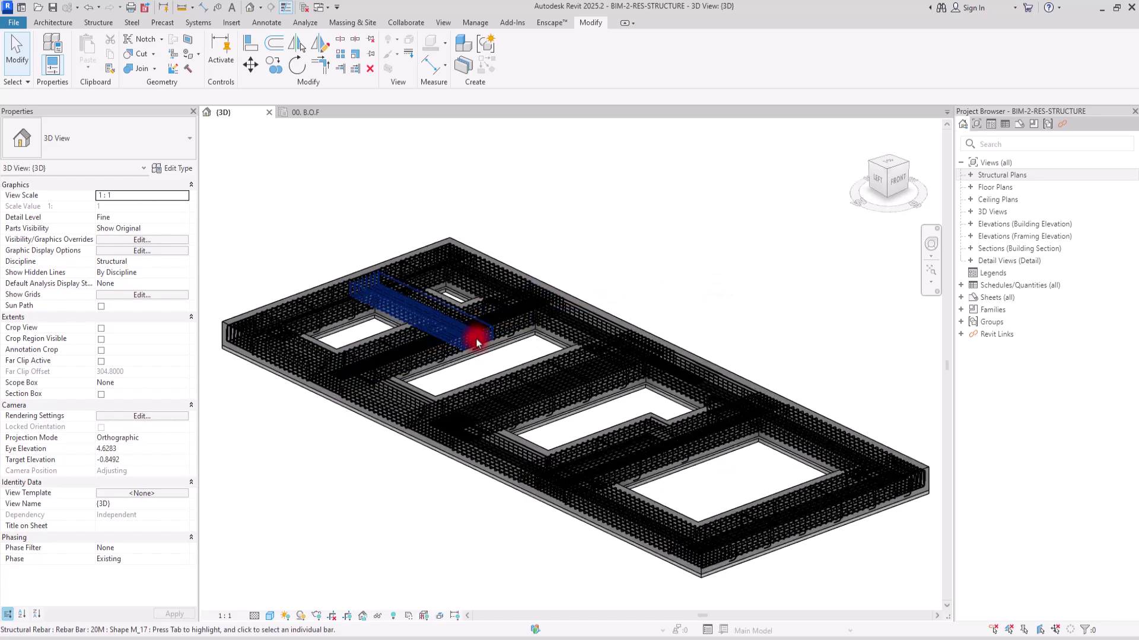
middle_click_drag(477, 343, 612, 239, "shift")
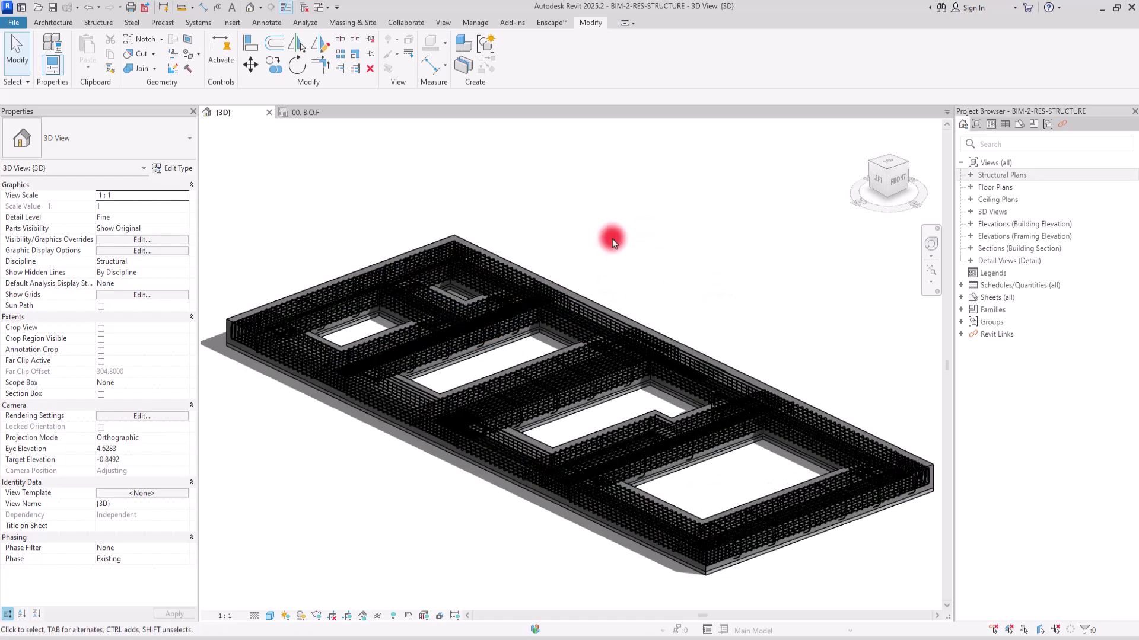
Add the Rebar 20 filter on the 3D view's Filters tab via VG
key("v")
key("g")
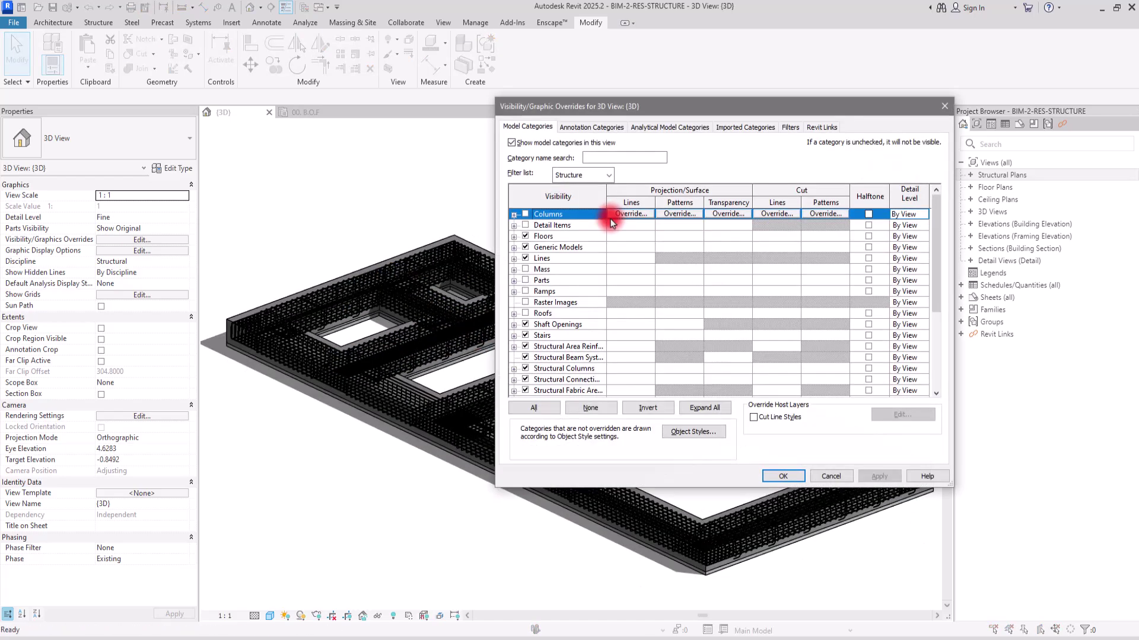
left_click(789, 127)
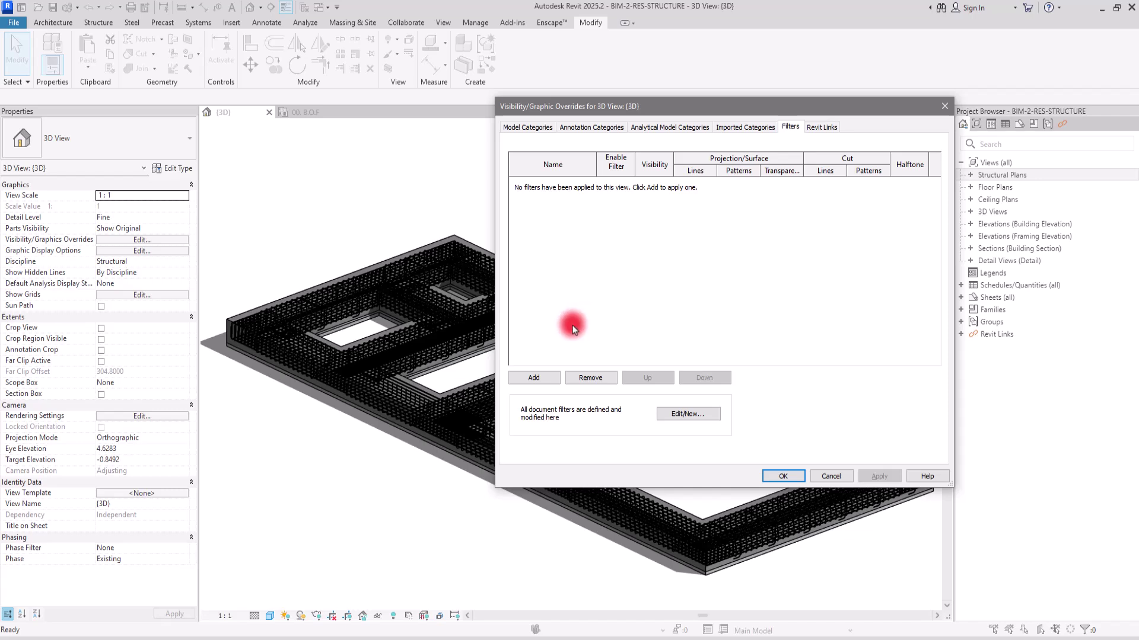
left_click(532, 377)
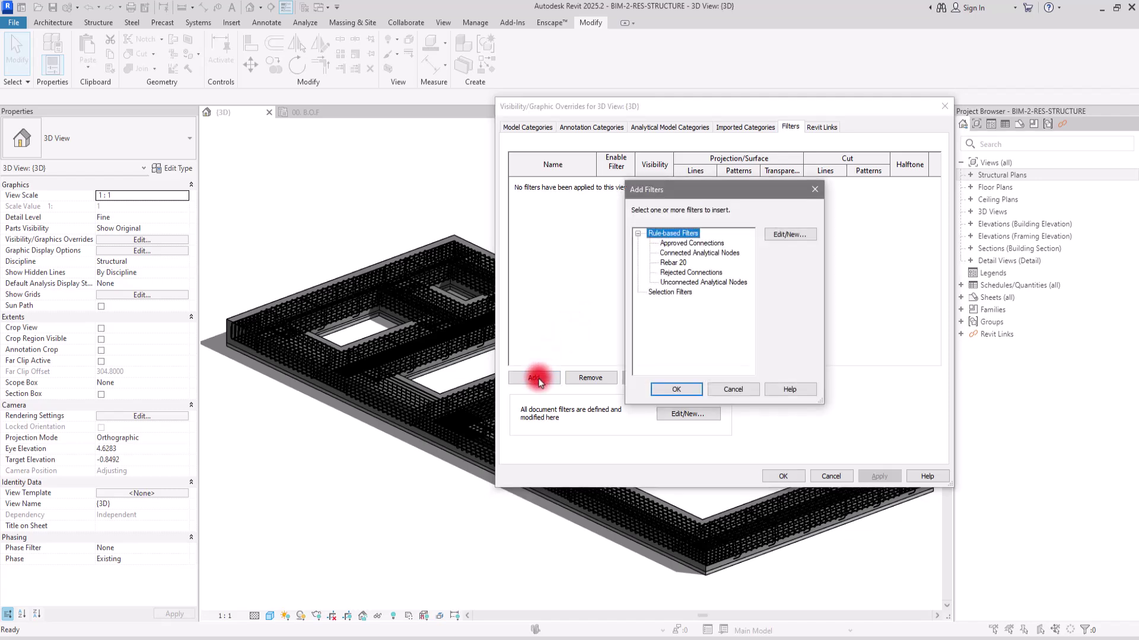
left_click(672, 264)
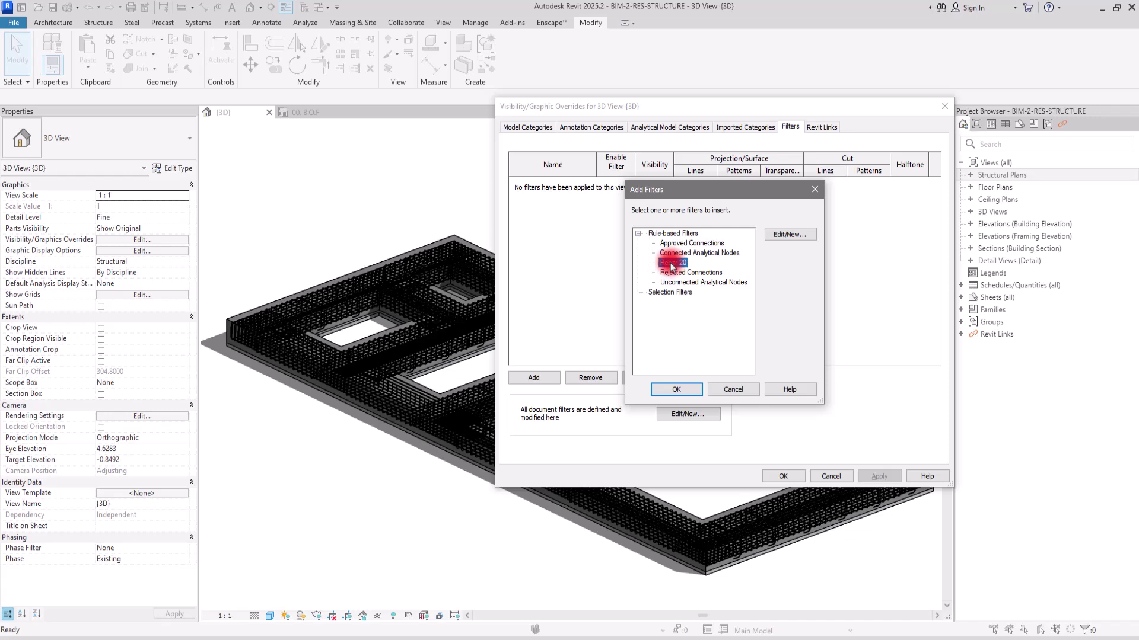
left_click(686, 391)
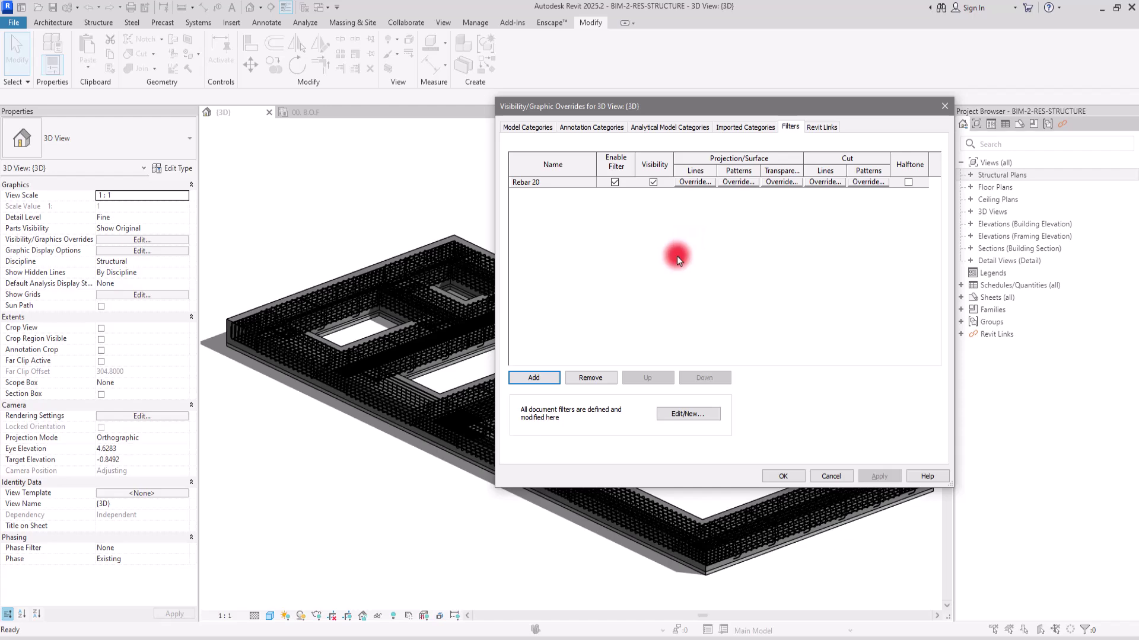
left_click(526, 126)
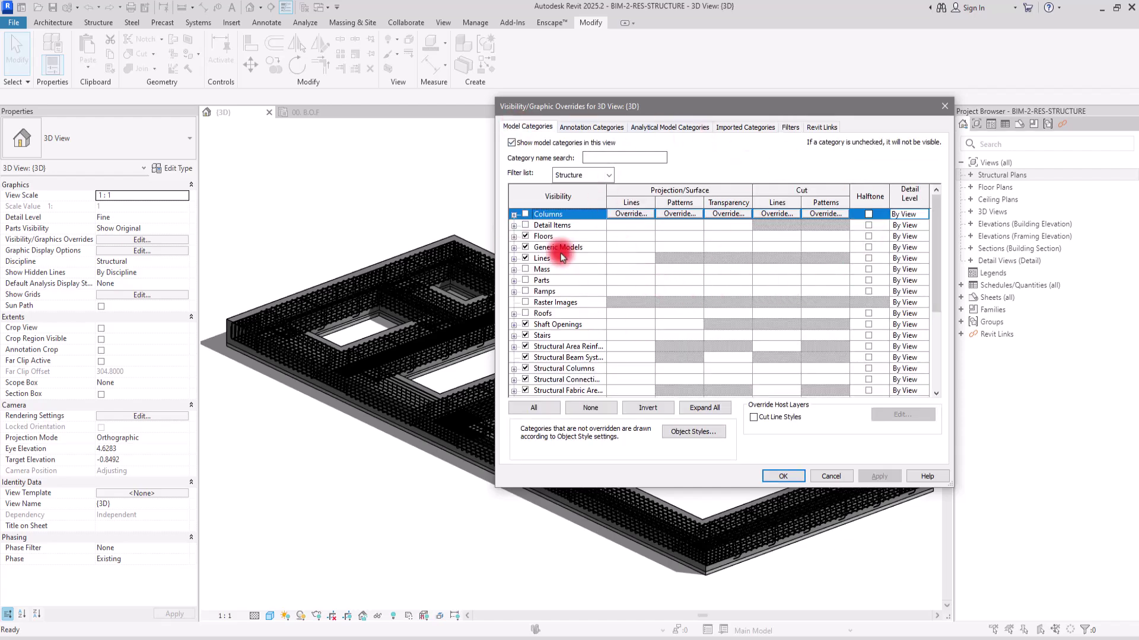
scroll(560, 255, "down", 2)
scroll(562, 260, "down", 2)
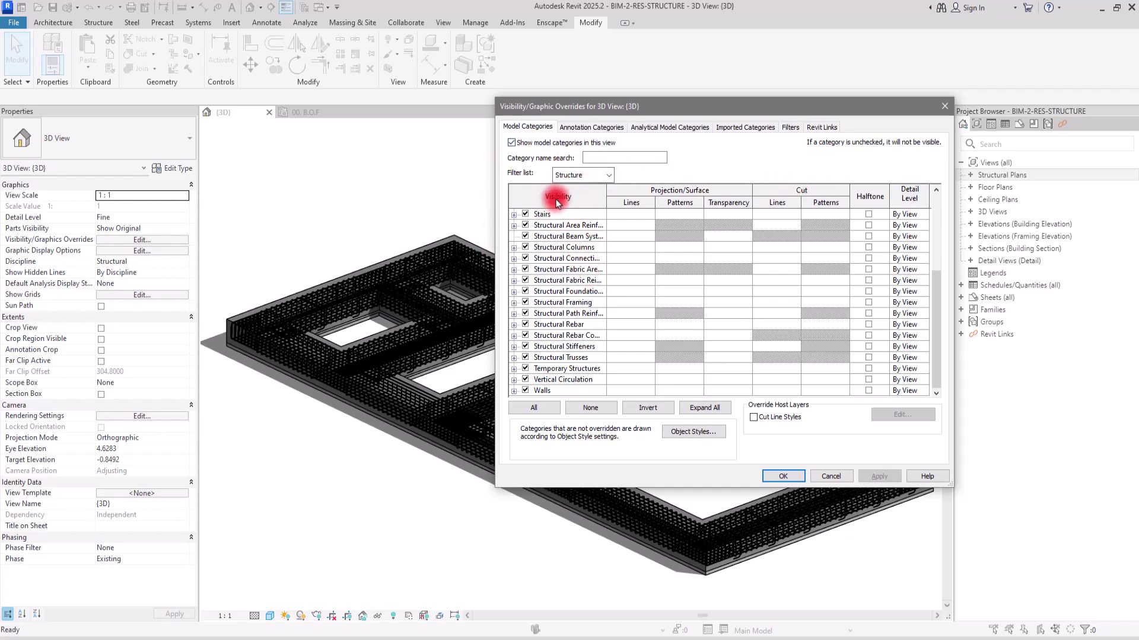
left_click(589, 128)
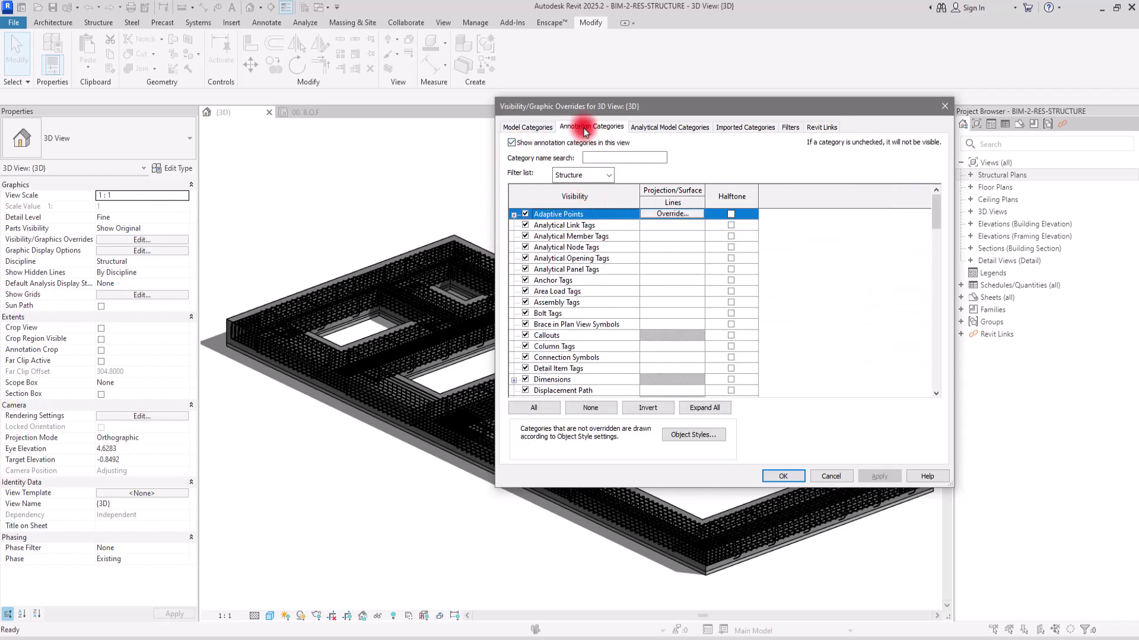
left_click(738, 128)
left_click(791, 128)
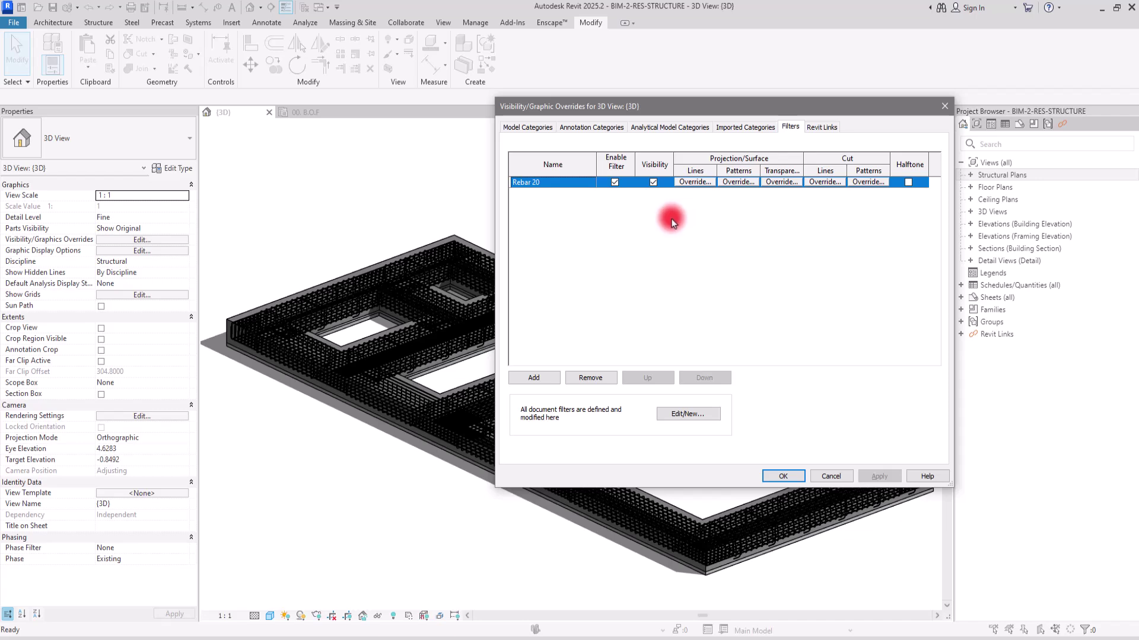
Give Rebar 20 a solid fill background pattern in magenta RGB 255-000-128
left_click(737, 182)
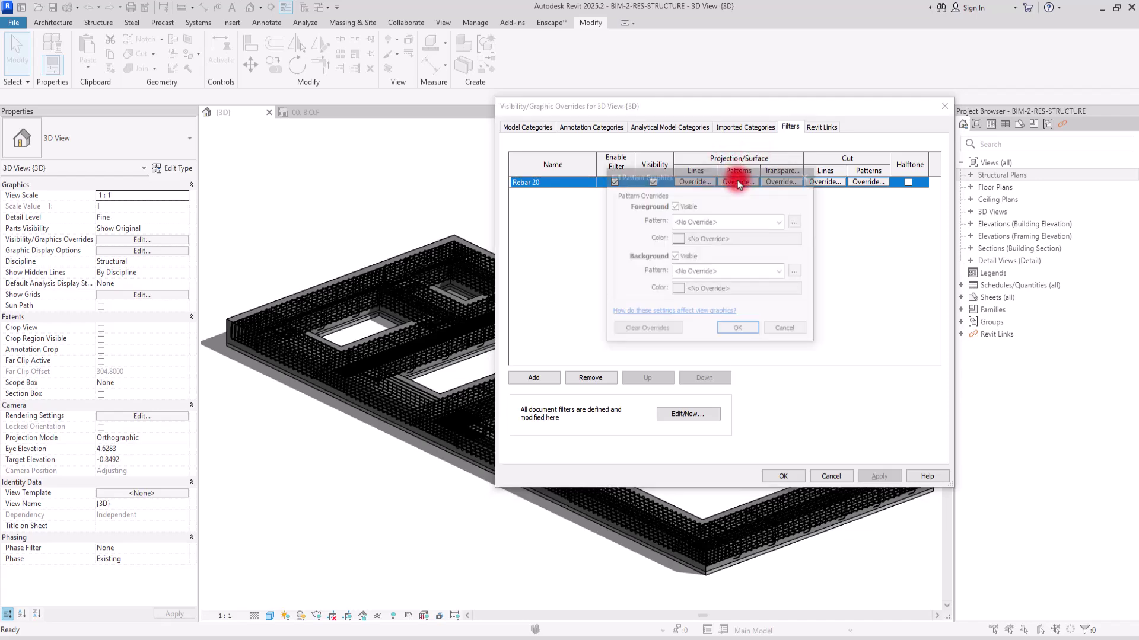
left_click(680, 289)
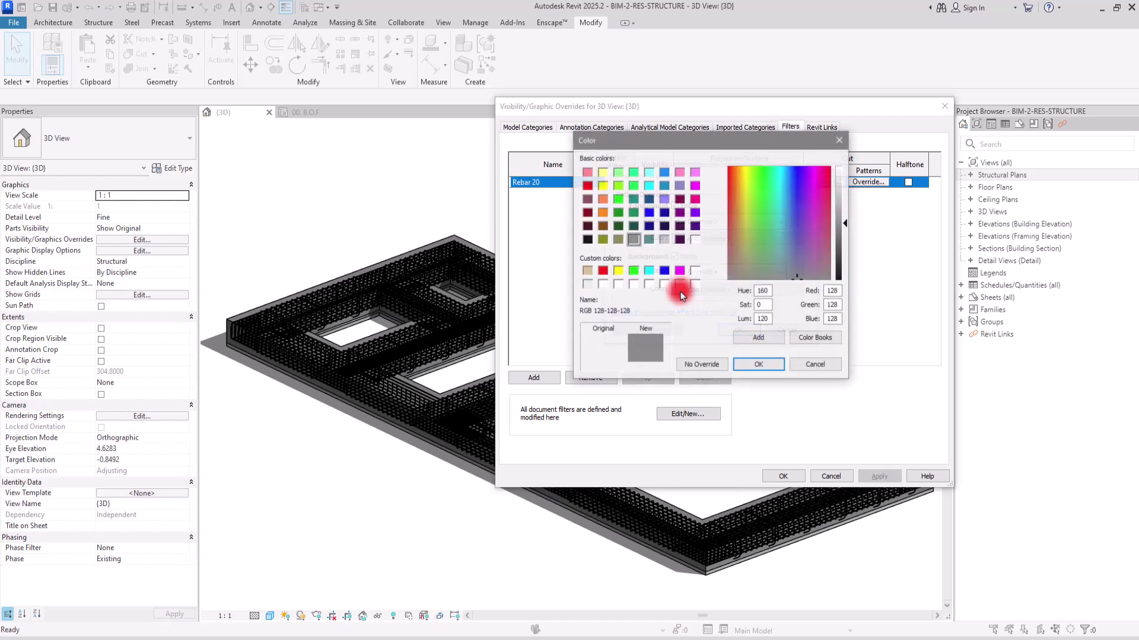
left_click(695, 199)
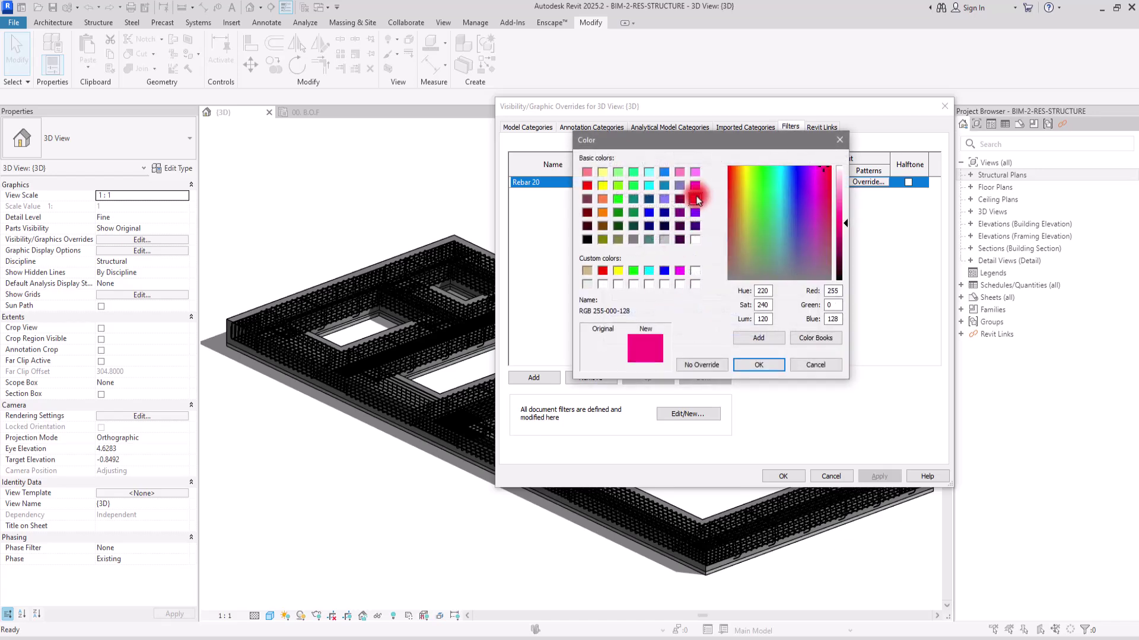
left_click(750, 360)
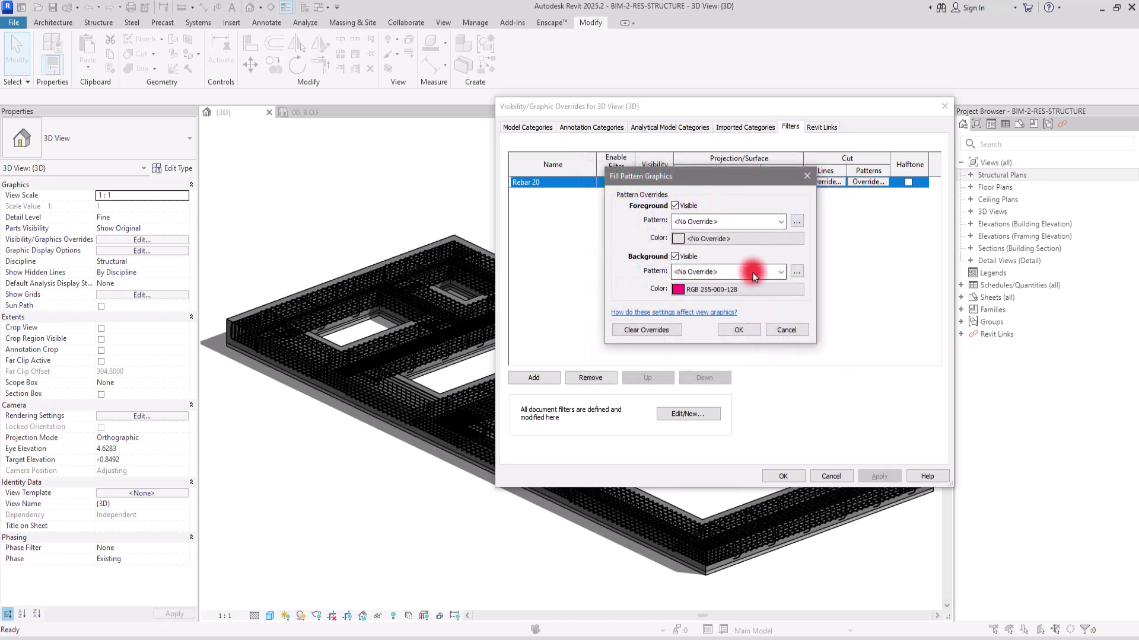
left_click(753, 274)
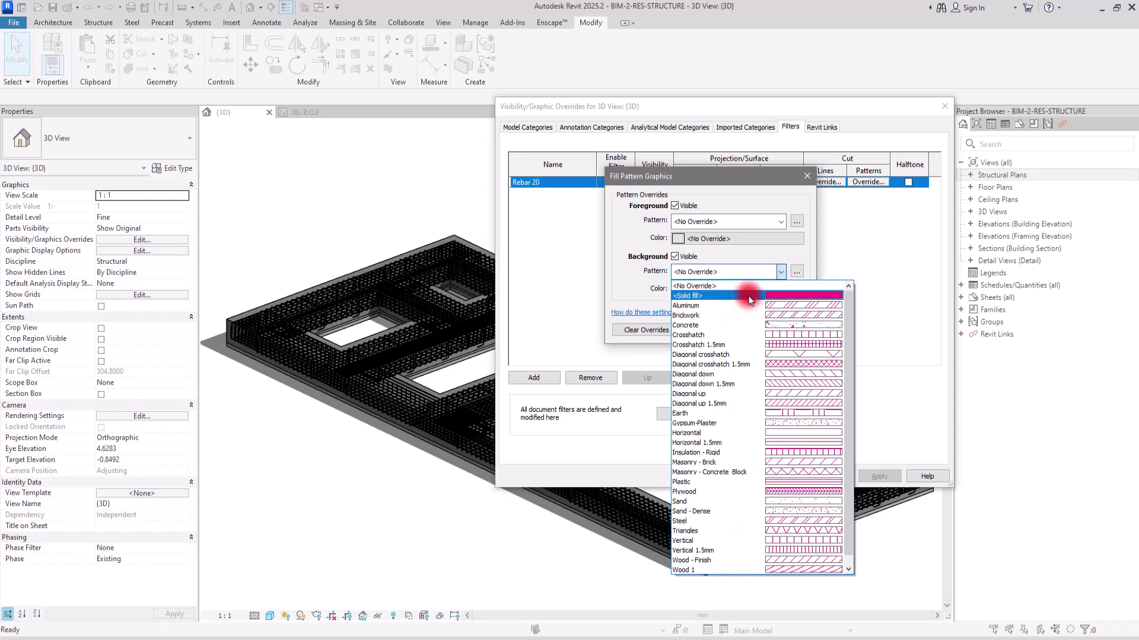
left_click(750, 297)
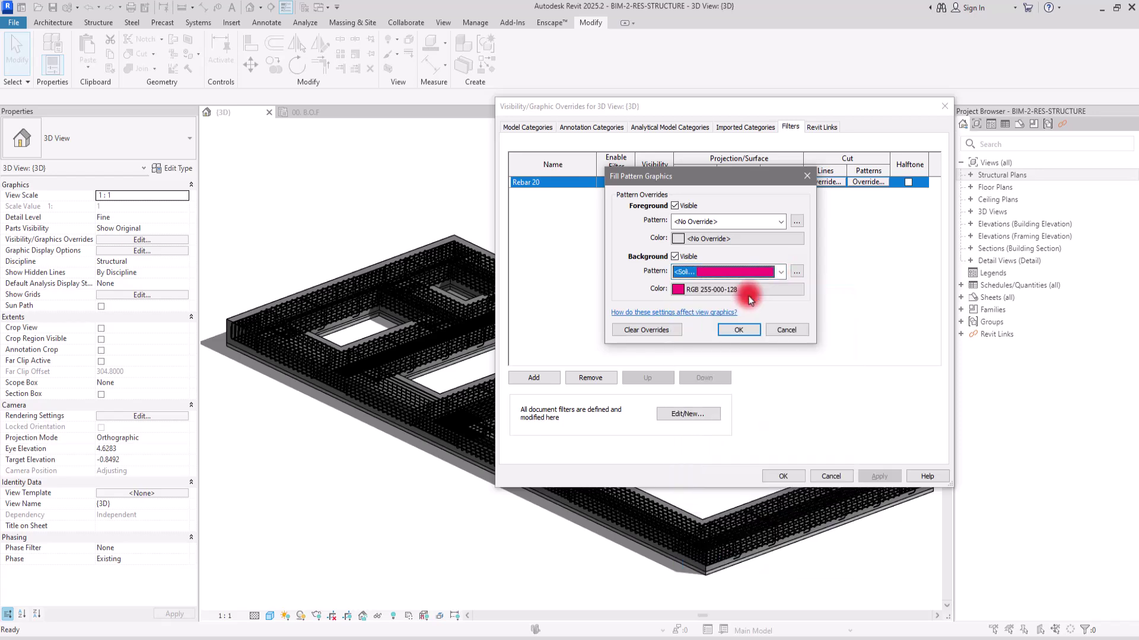
left_click(737, 329)
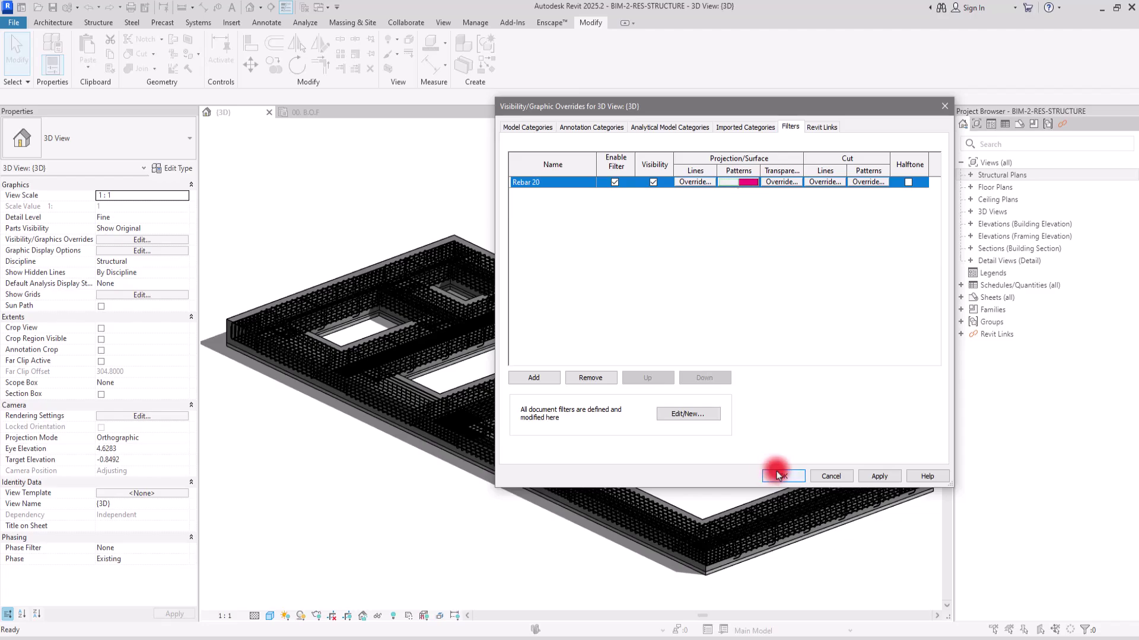
left_click(783, 476)
Zoom into the rebar cage, select a rebar set to check its bar size, then deselect it
scroll(459, 481, "up", 5)
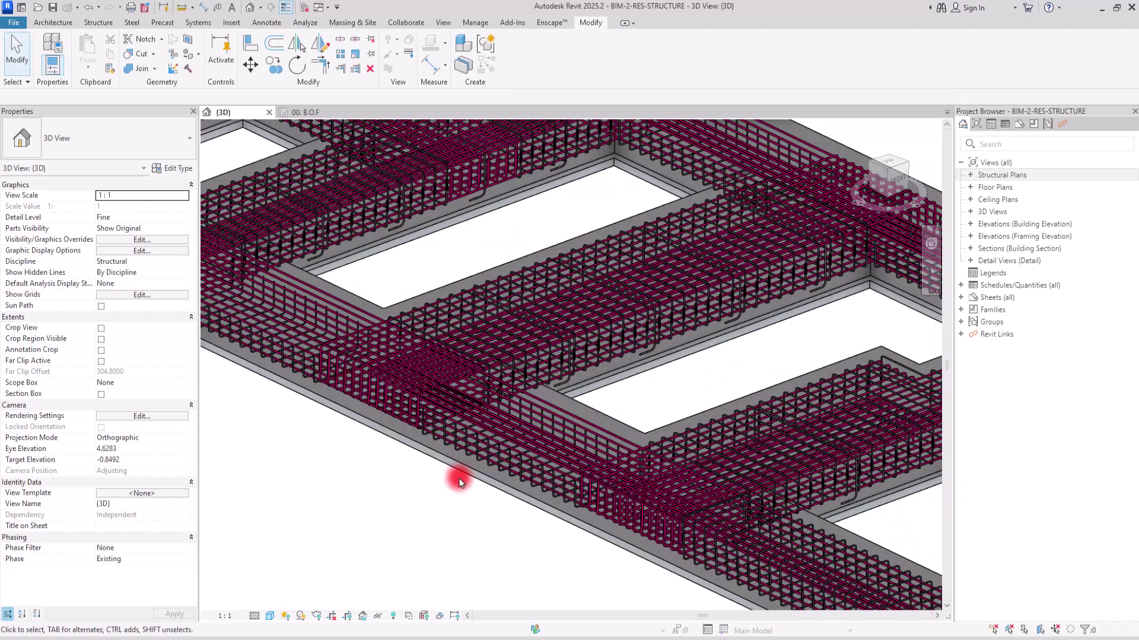
scroll(786, 329, "up", 6)
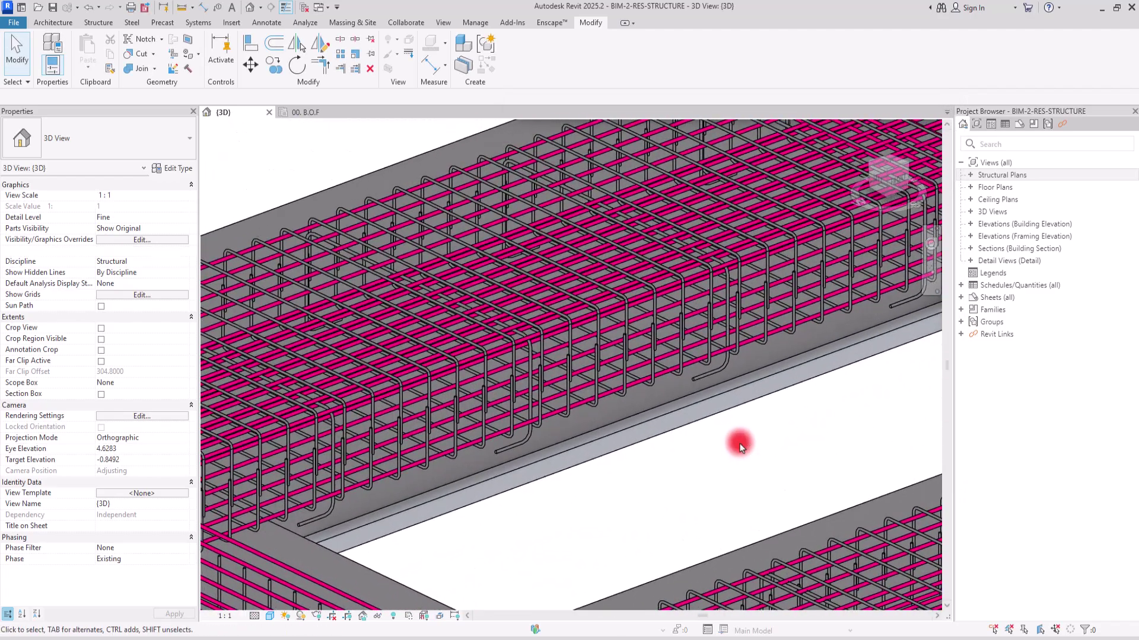
scroll(754, 430, "up", 4)
middle_click_drag(788, 407, 770, 546)
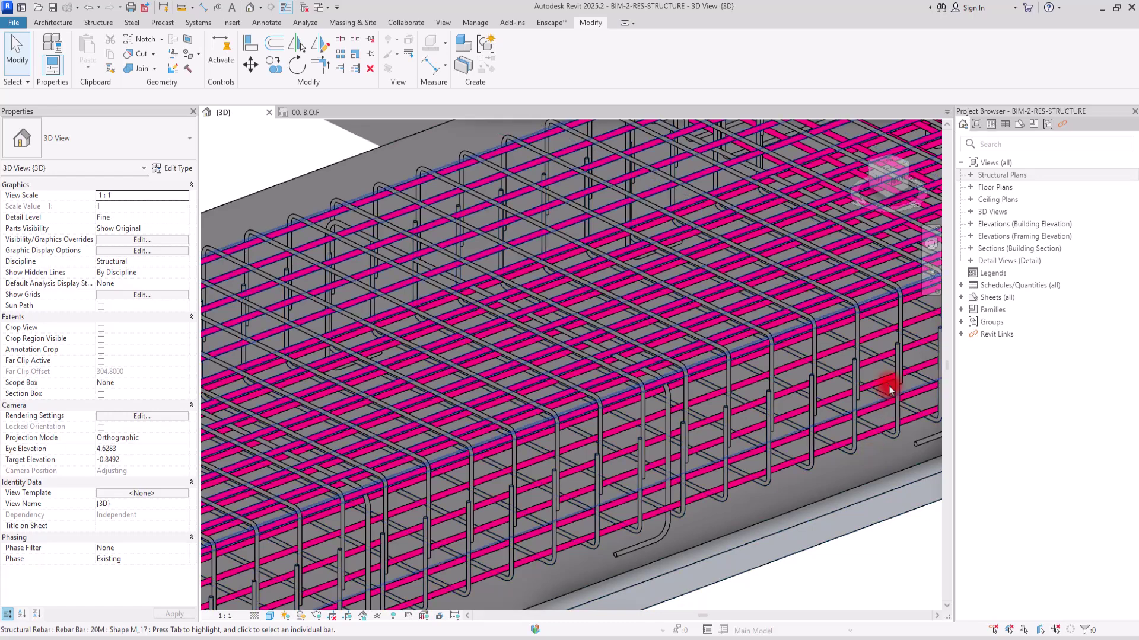
left_click(500, 157)
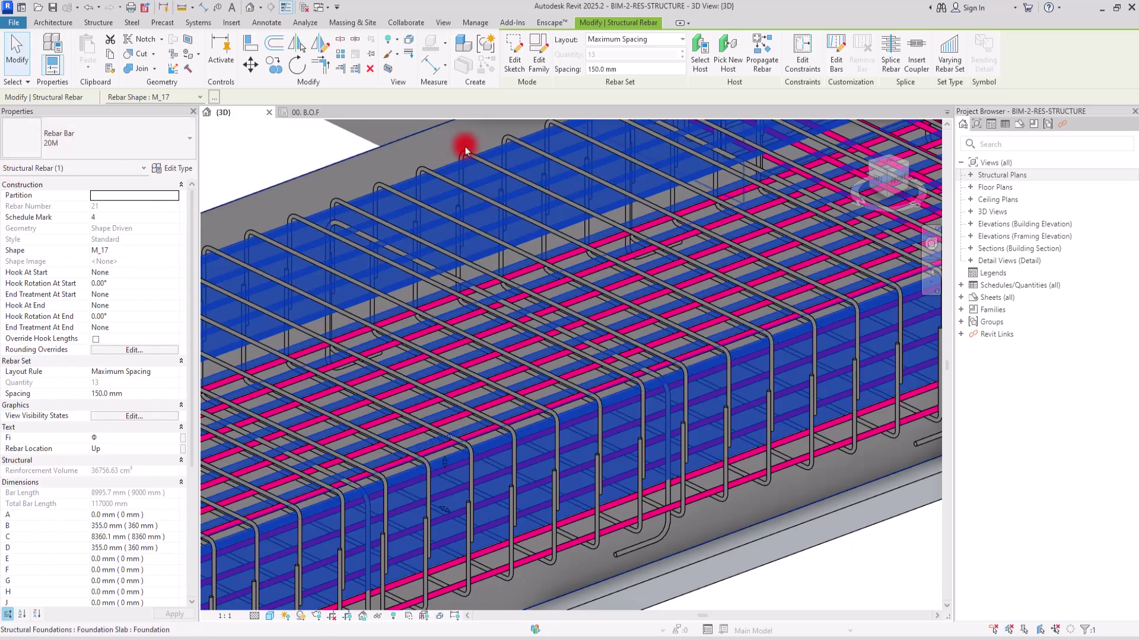
left_click(261, 151)
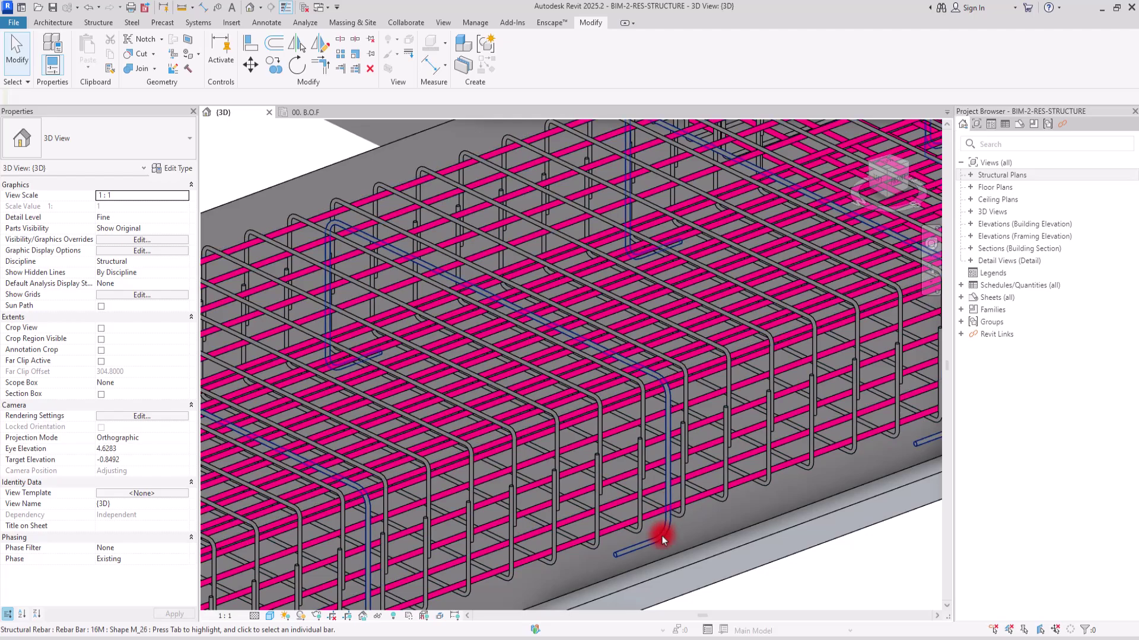
Pan and orbit around the foundation toward its corner and the slab opening
scroll(717, 531, "down", 4)
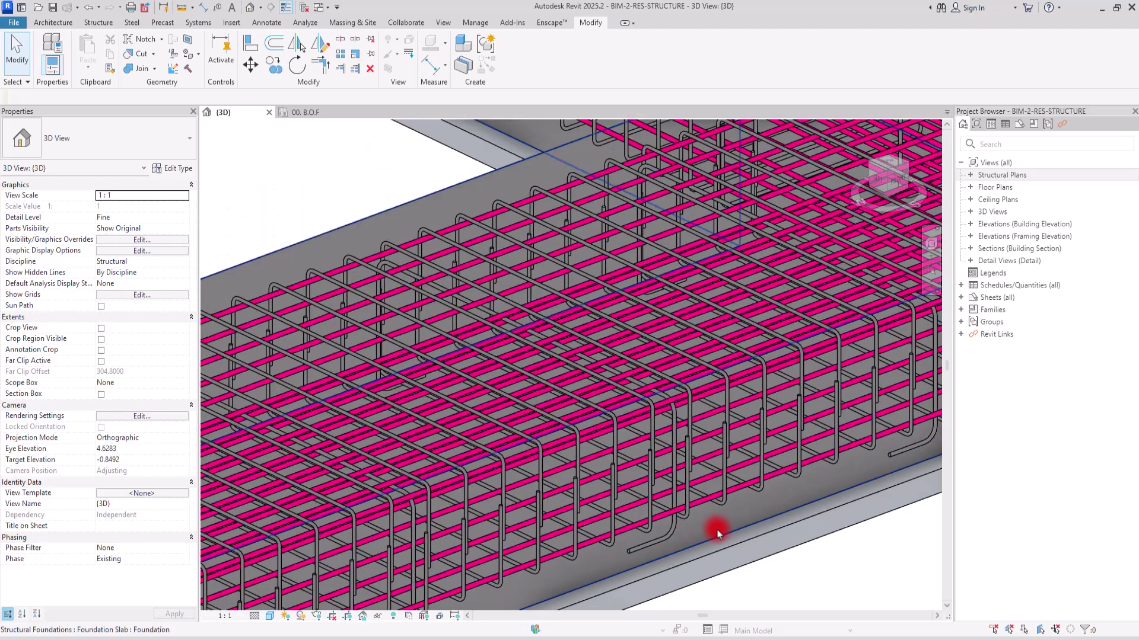
scroll(682, 555, "up", 3)
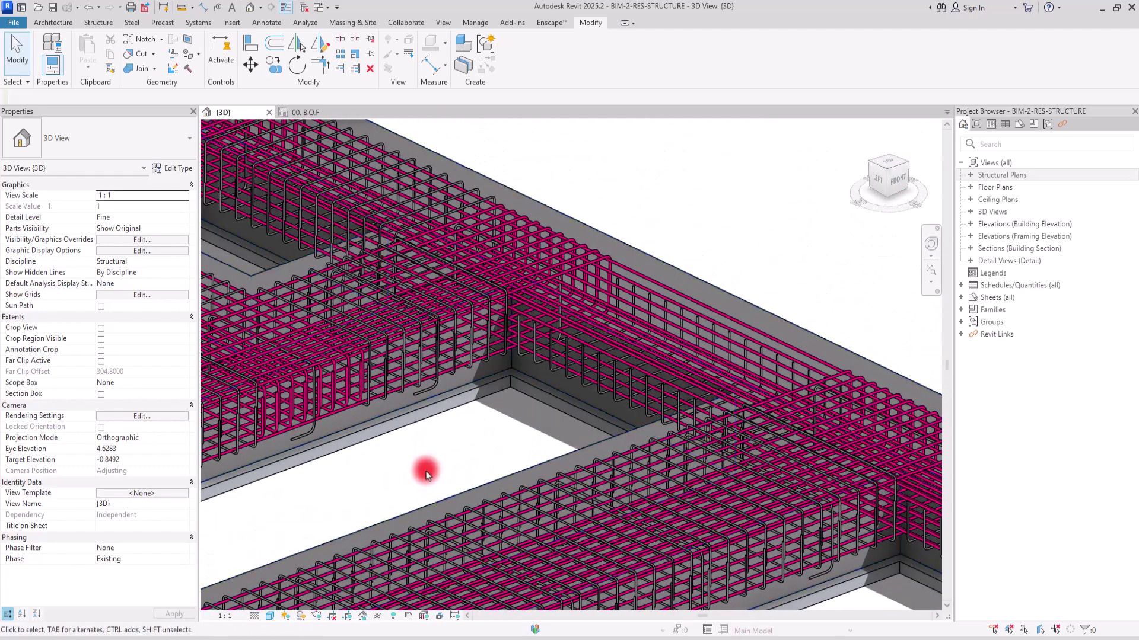
middle_click_drag(495, 465, 540, 543)
scroll(407, 376, "down", 5)
middle_click_drag(407, 376, 407, 478, "shift")
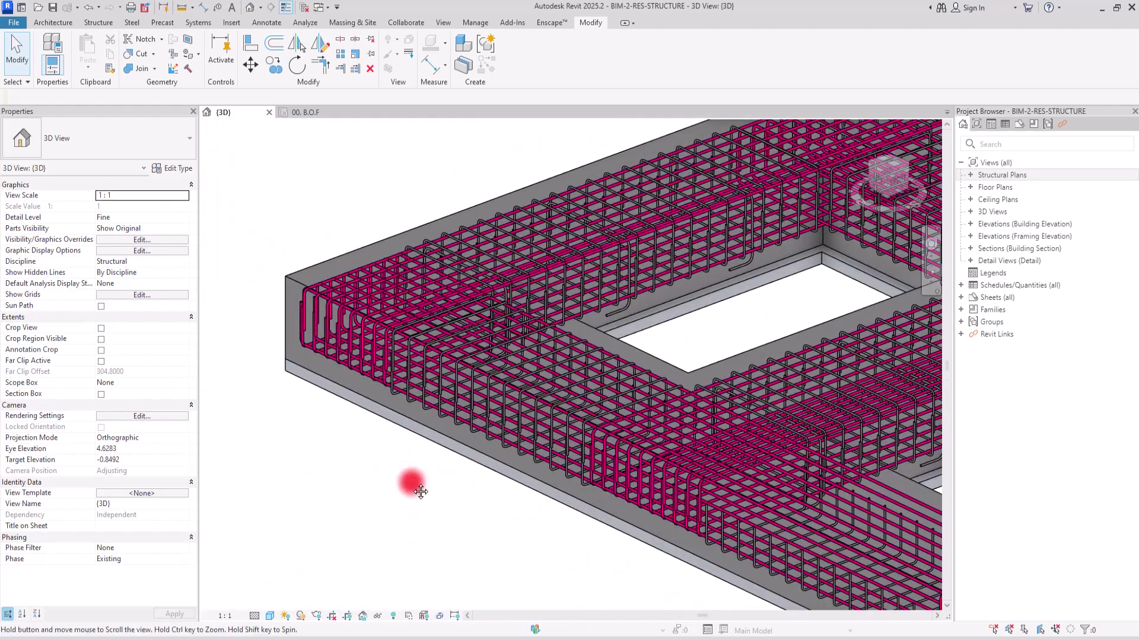
scroll(407, 478, "up", 3)
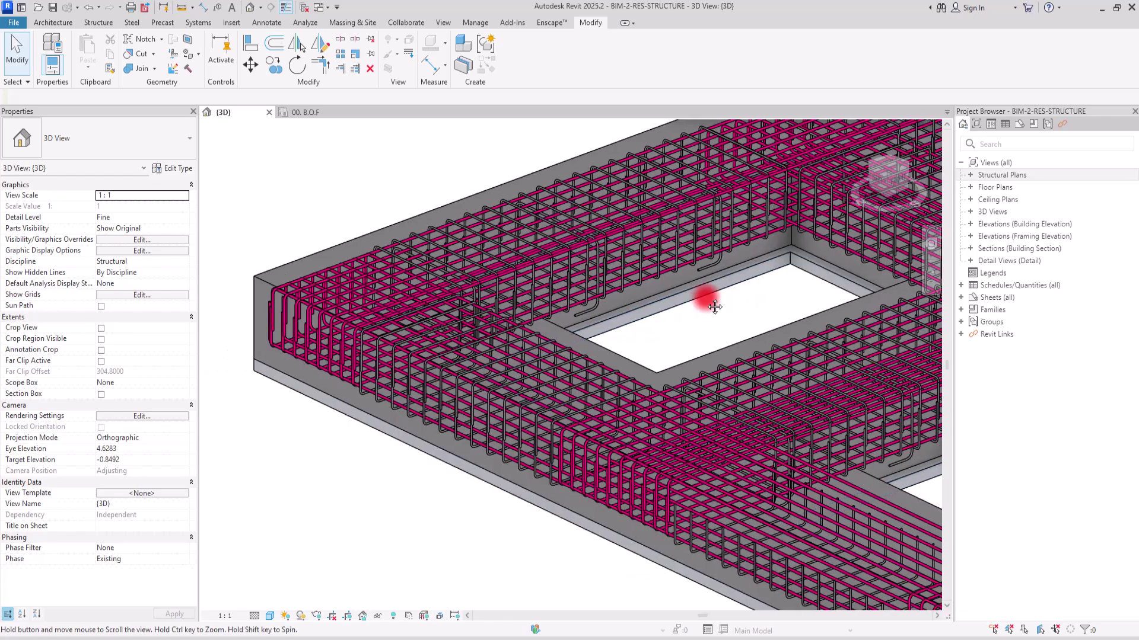
middle_click_drag(772, 306, 712, 306)
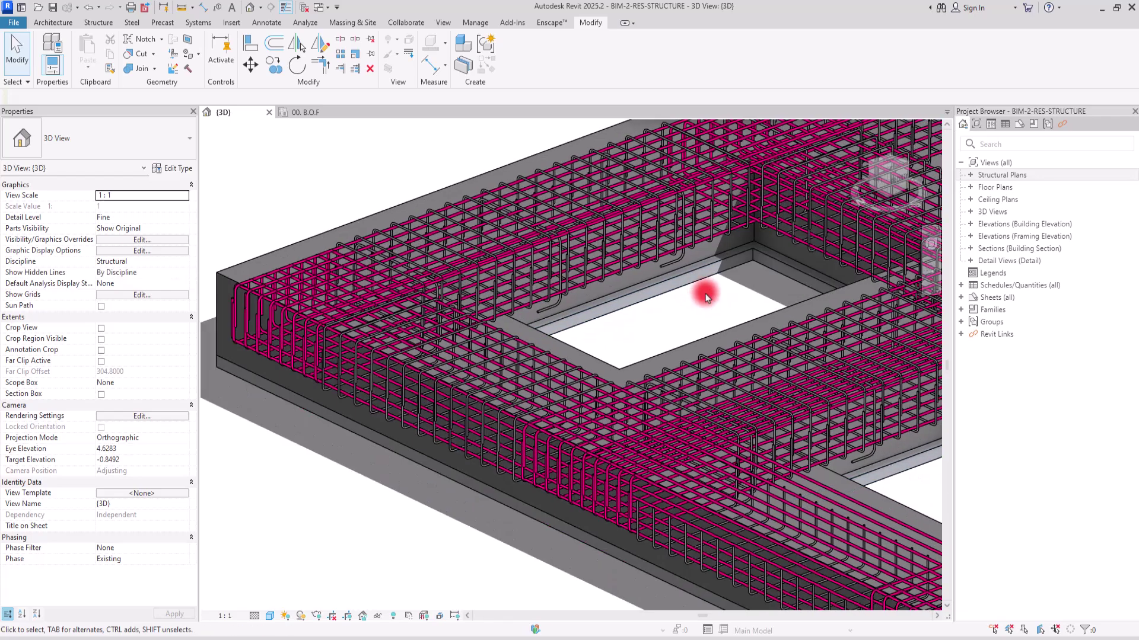
Open the Rebar 20 filter's rule definitions from the view's Visibility/Graphic Overrides filters
key("v")
key("v")
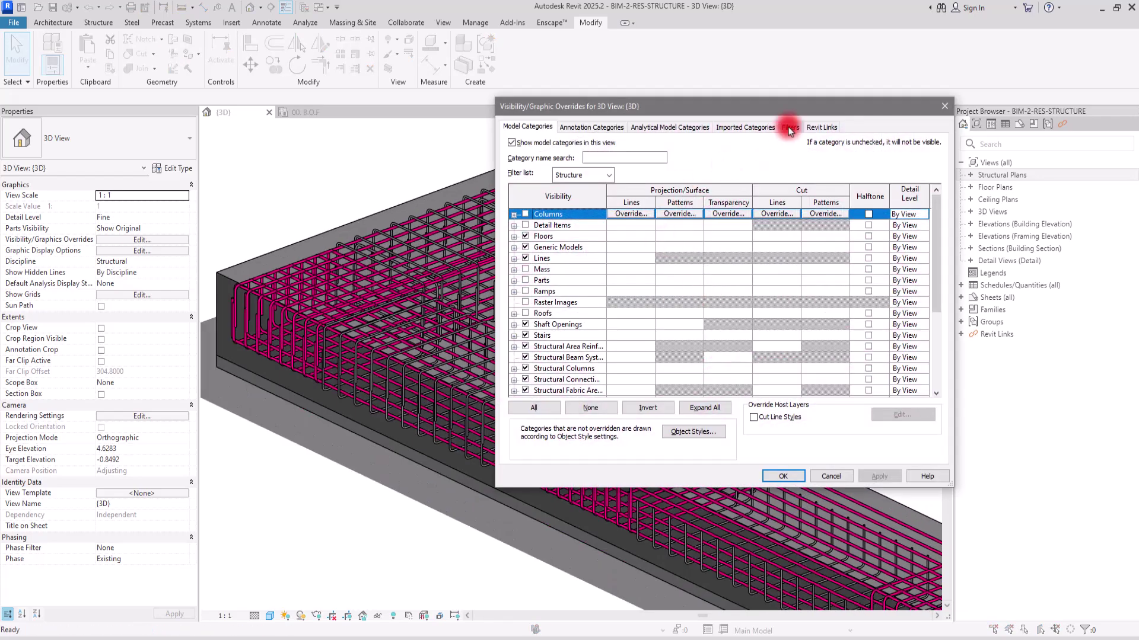
left_click(790, 127)
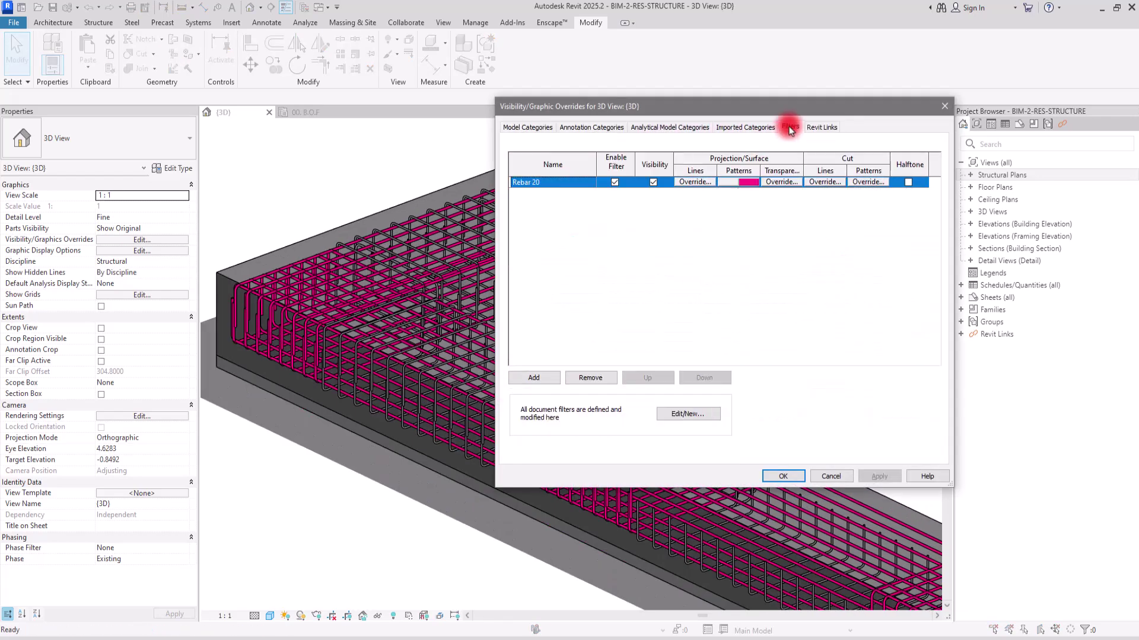
left_click(676, 414)
left_click(318, 264)
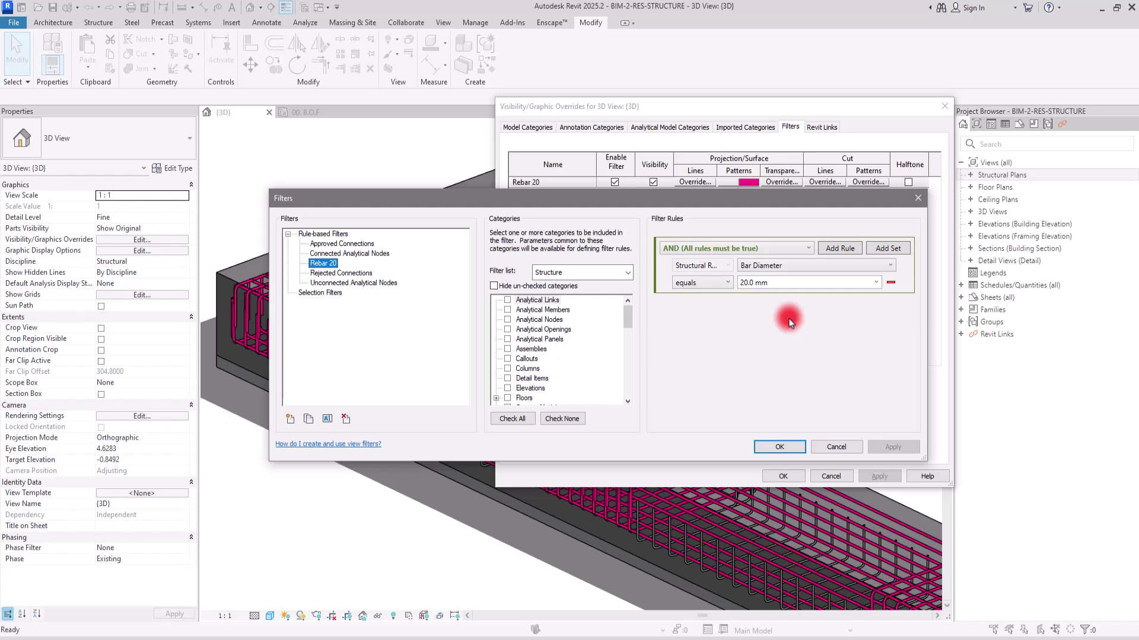
Add a second Rebar 20 rule: Total Bar Length is greater than 780.0 mm, and confirm
left_click(839, 249)
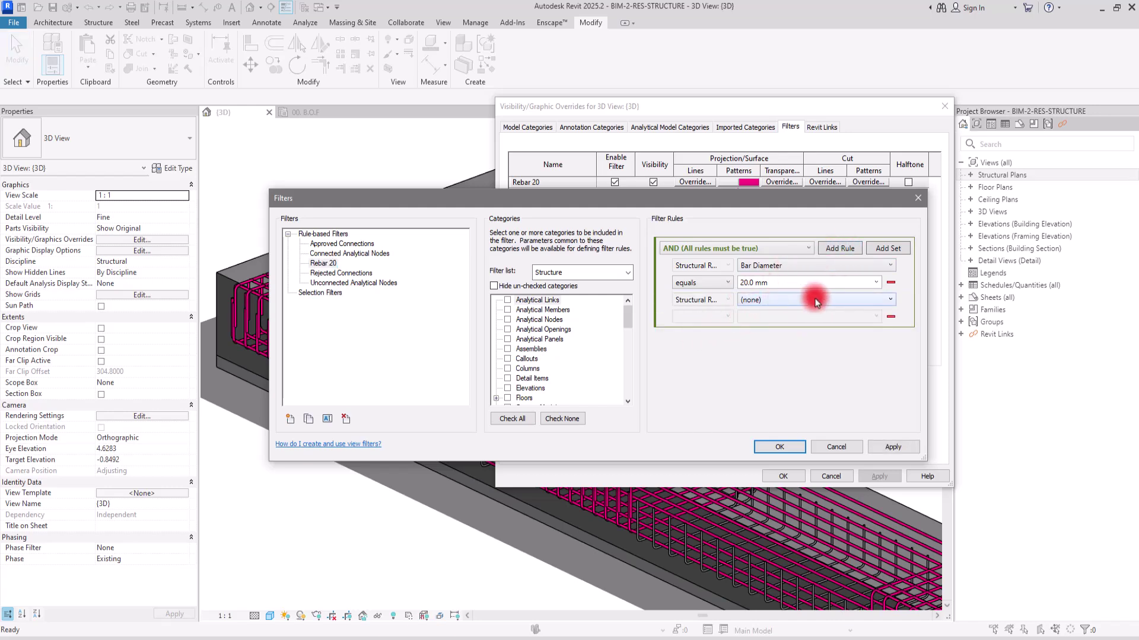
left_click(839, 300)
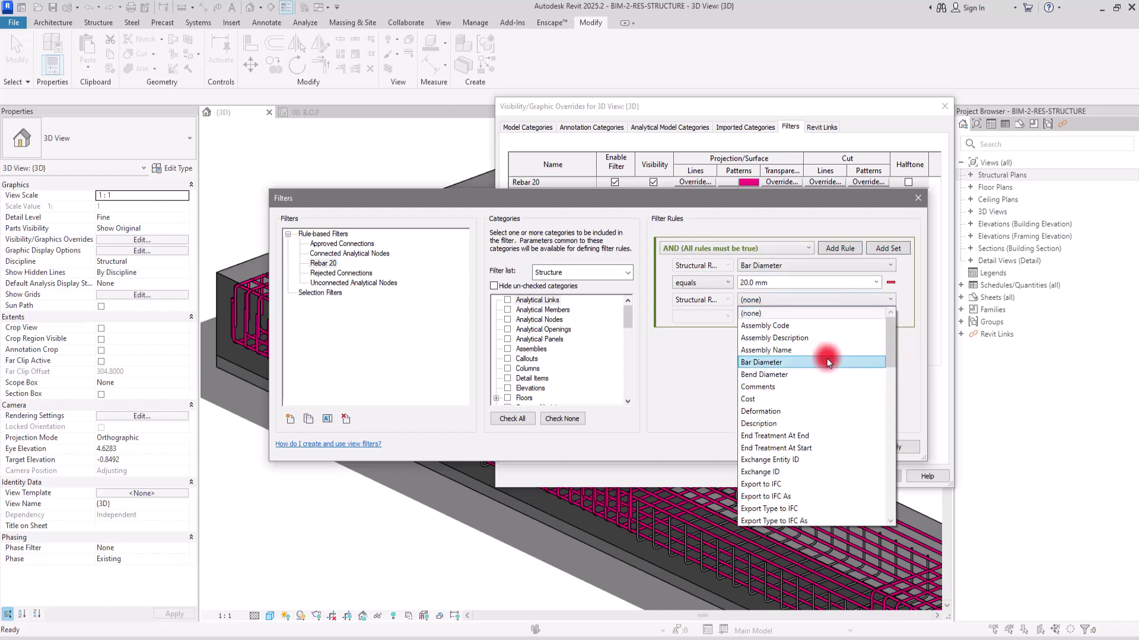
scroll(859, 352, "down", 5)
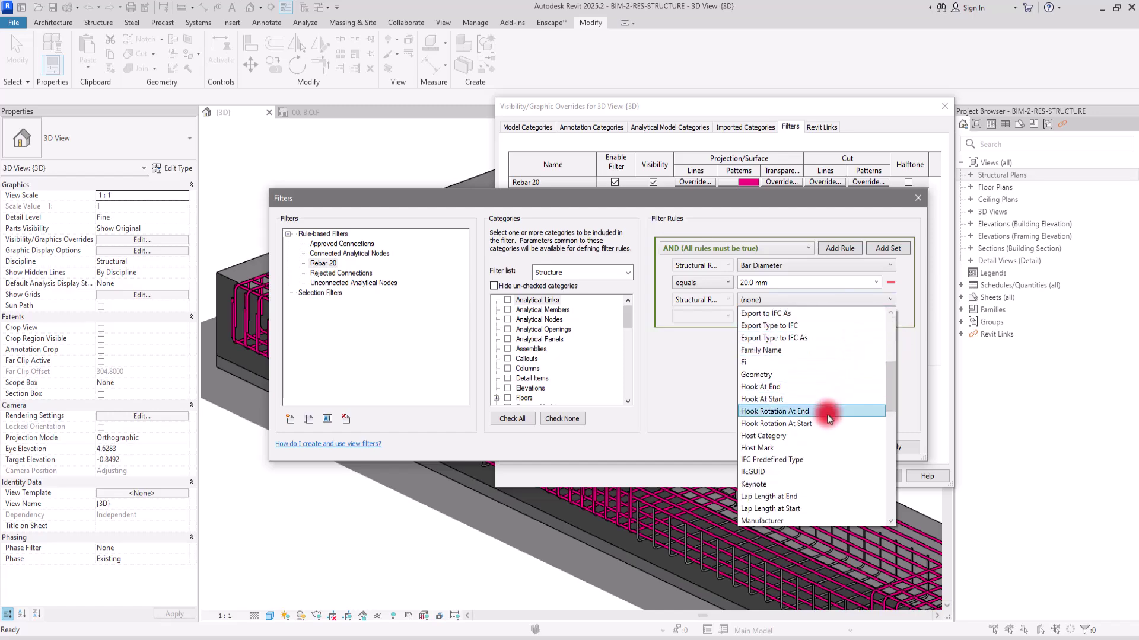
scroll(828, 415, "down", 3)
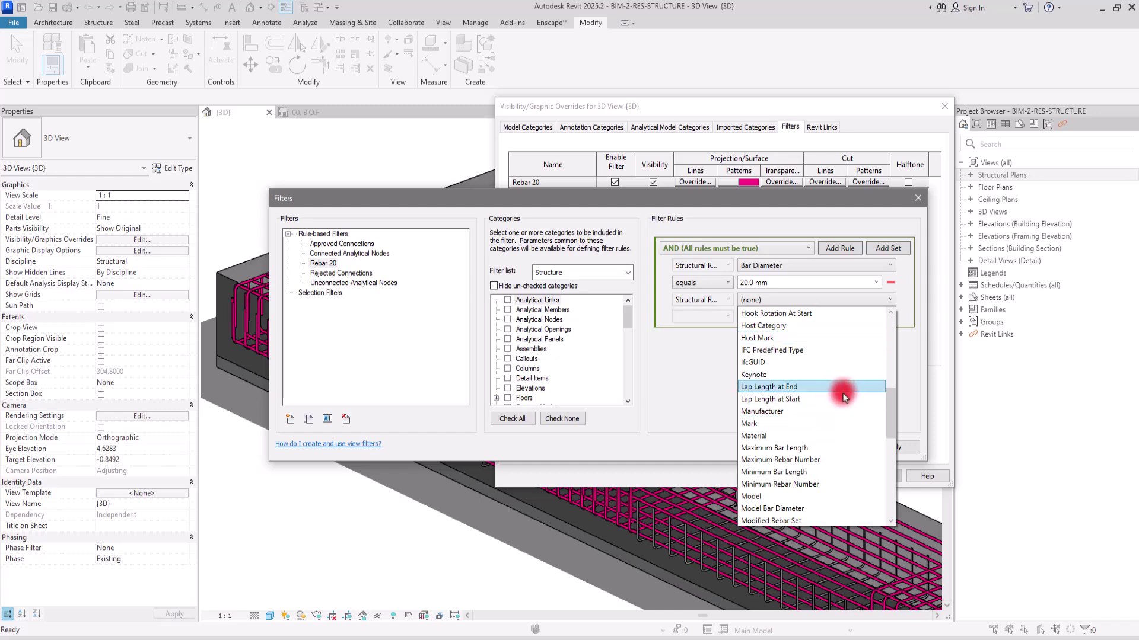
scroll(842, 394, "down", 8)
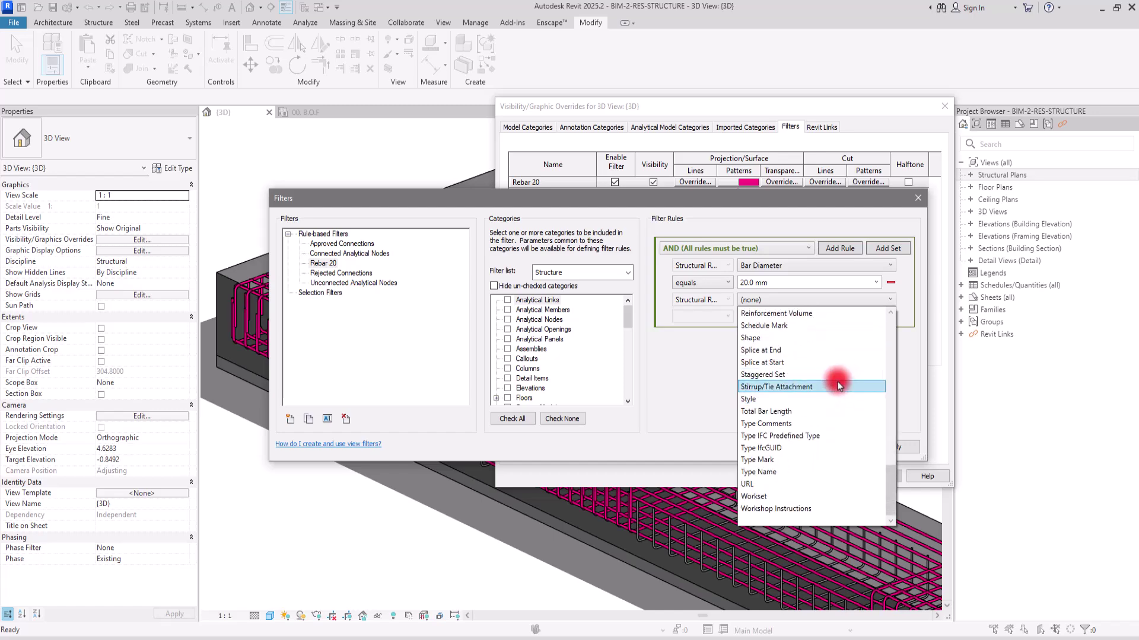
left_click(775, 411)
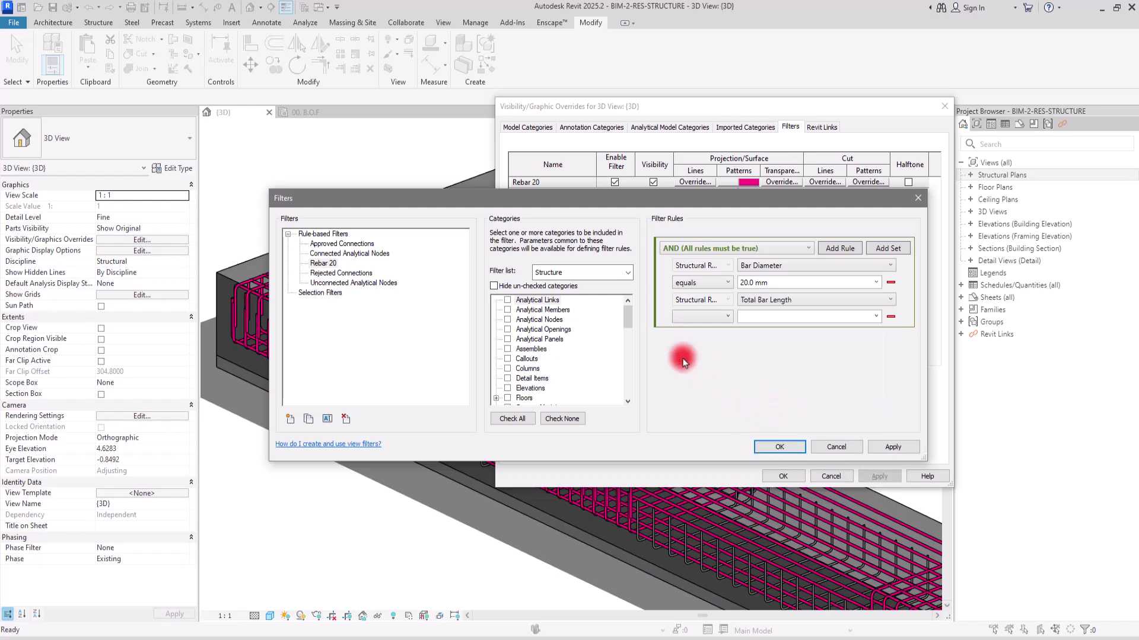
left_click(729, 315)
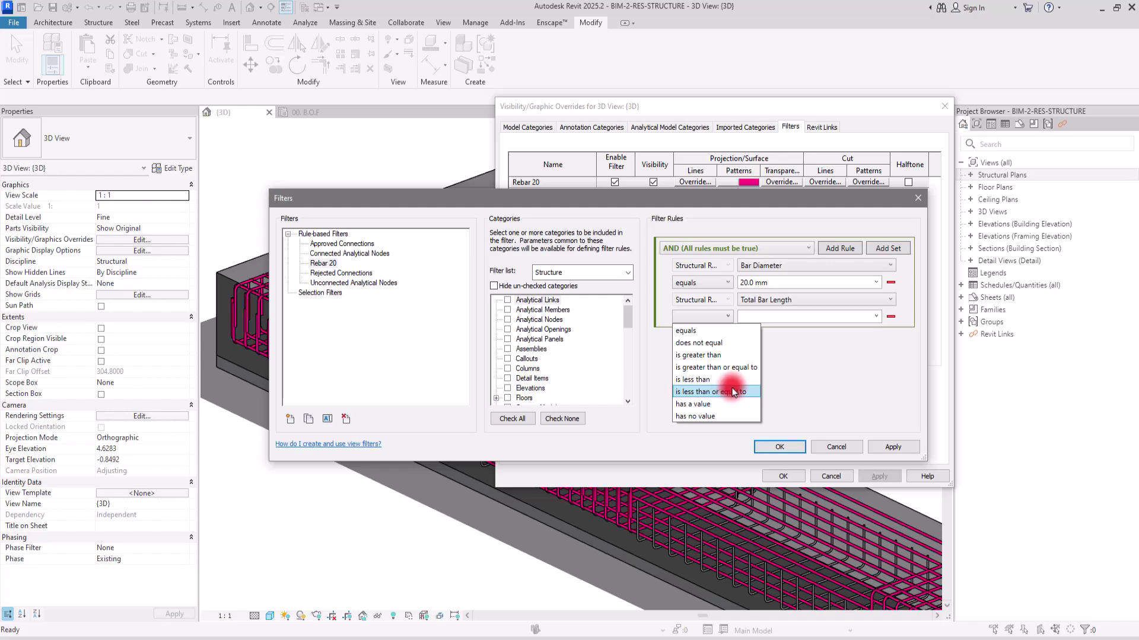
left_click(706, 357)
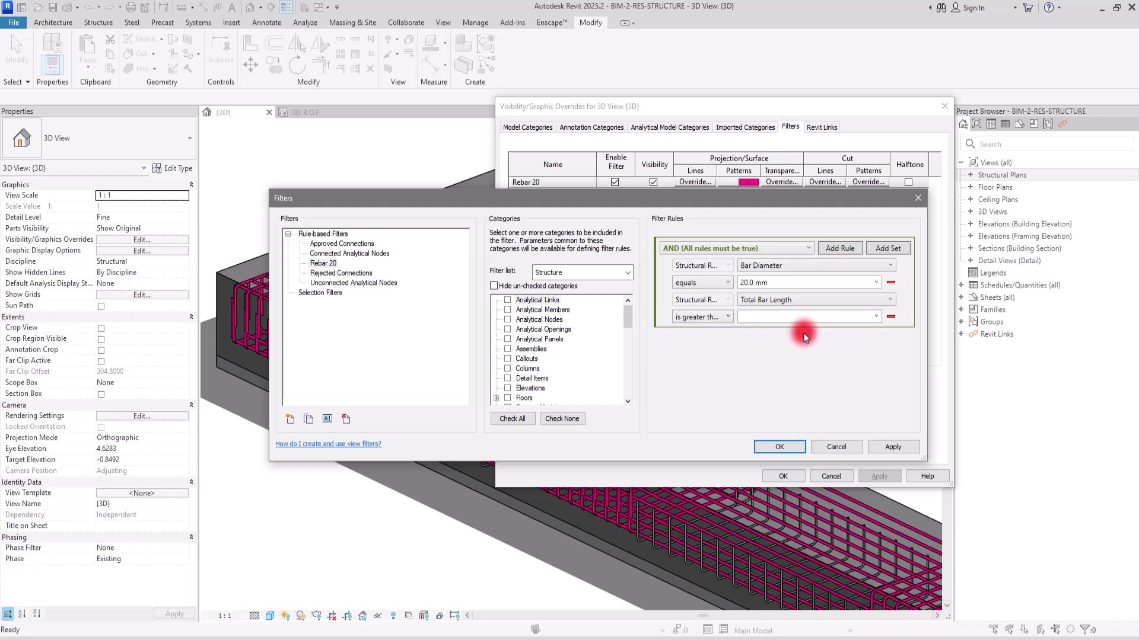
left_click(874, 318)
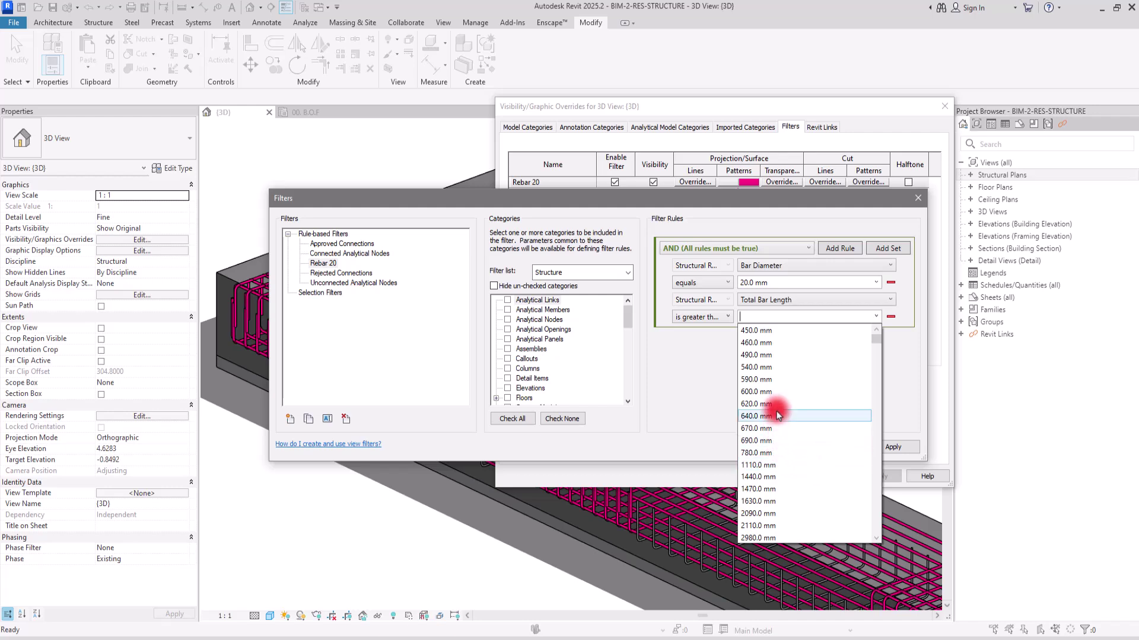
left_click(772, 453)
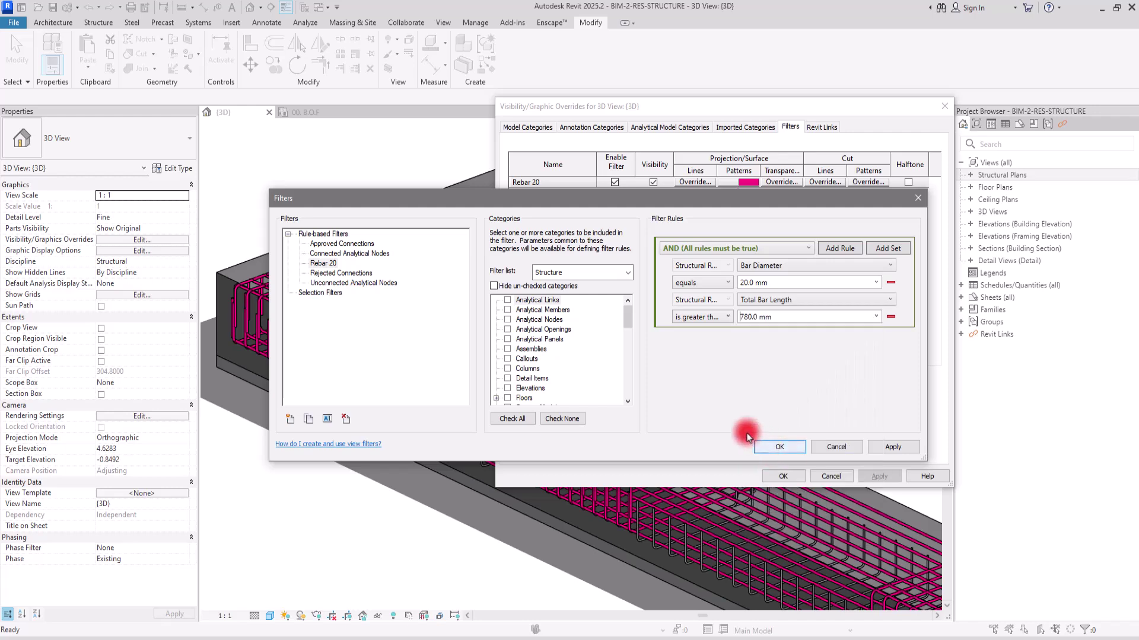
left_click(774, 449)
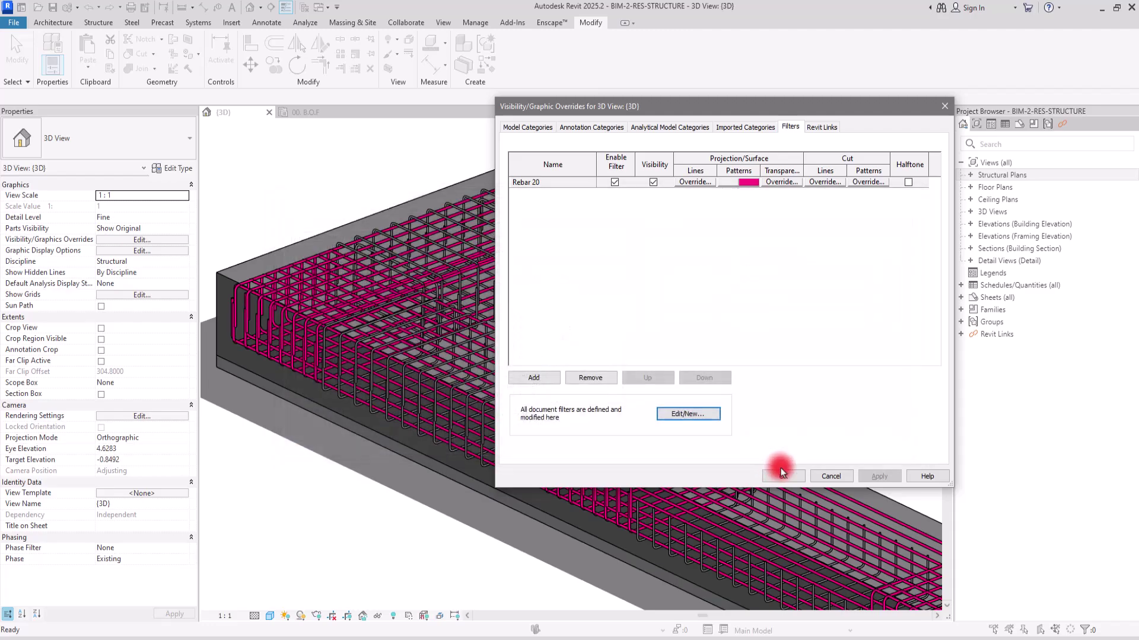
Apply the overrides, then zoom and pan to inspect the magenta foundation rebar
left_click(783, 476)
scroll(676, 300, "down", 5)
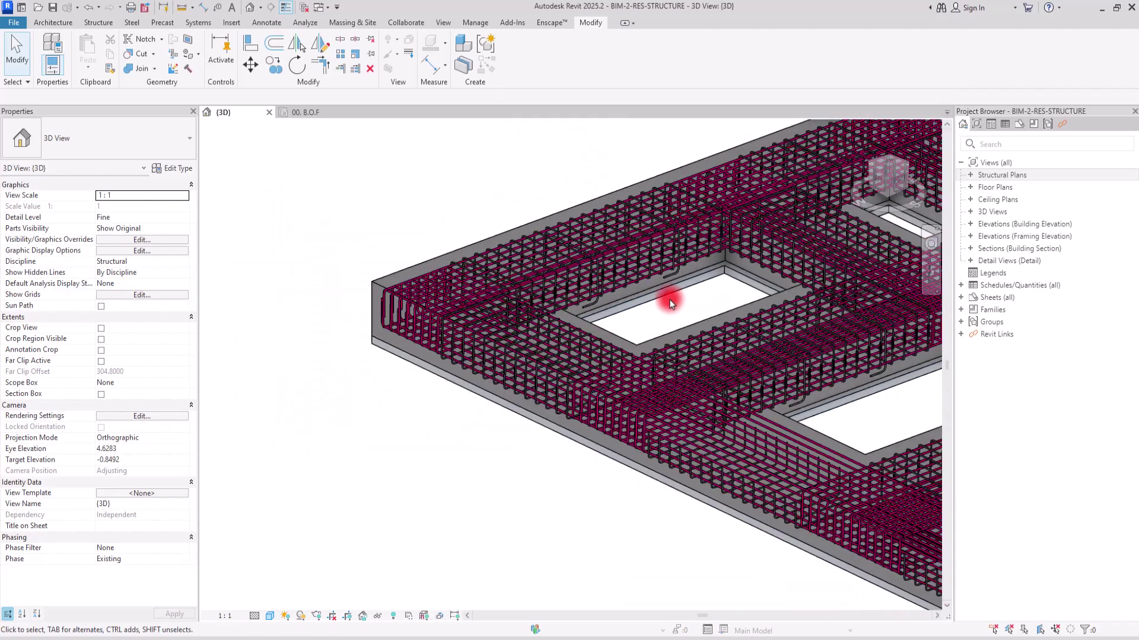
middle_click_drag(745, 326, 573, 363)
scroll(775, 425, "up", 5)
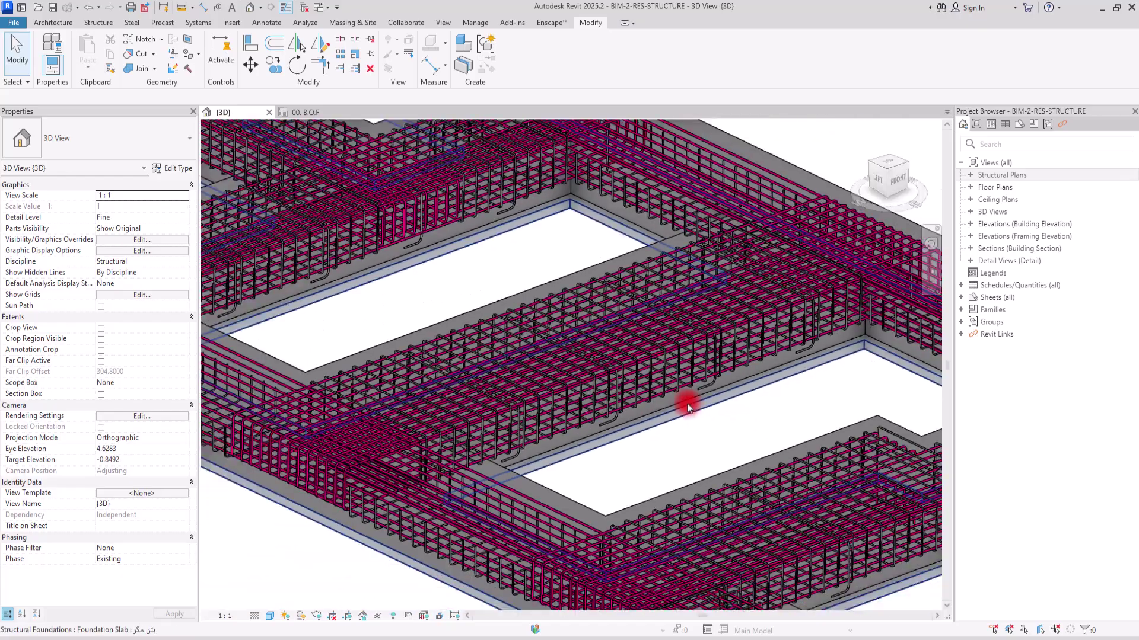
middle_click_drag(688, 408, 612, 333)
scroll(826, 432, "up", 3)
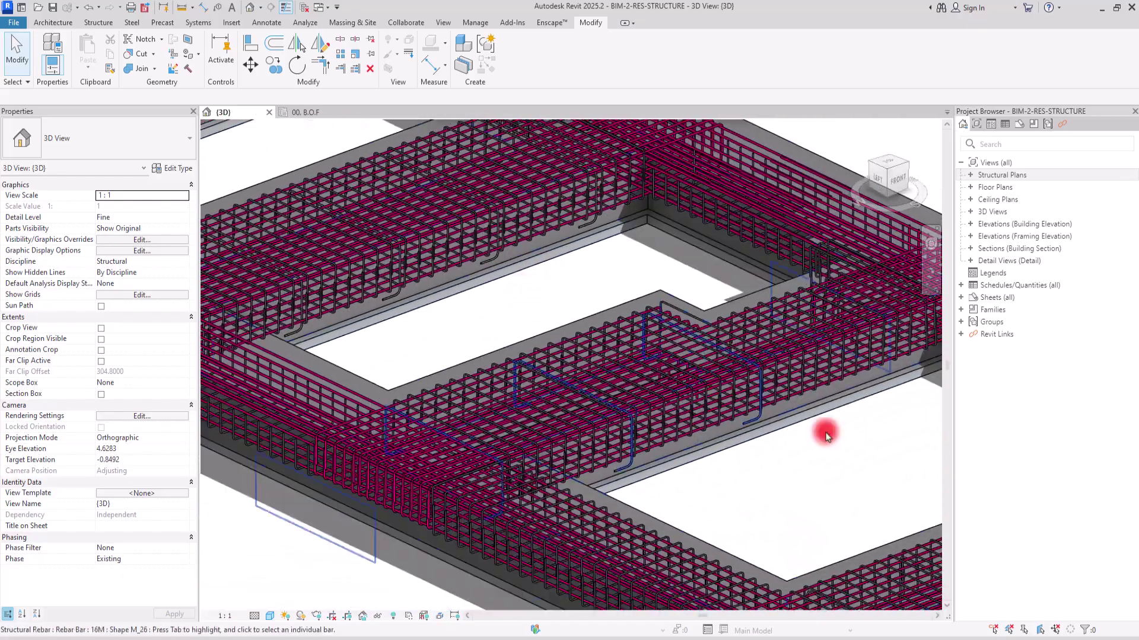
middle_click_drag(872, 464, 533, 392)
scroll(536, 399, "up", 3)
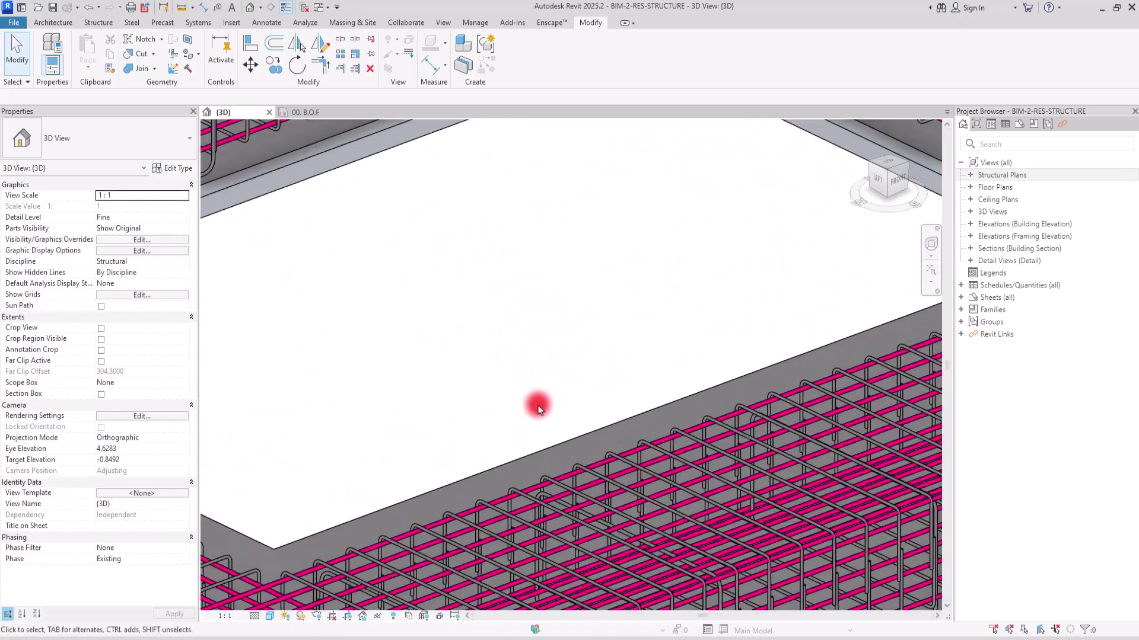
scroll(536, 399, "down", 3)
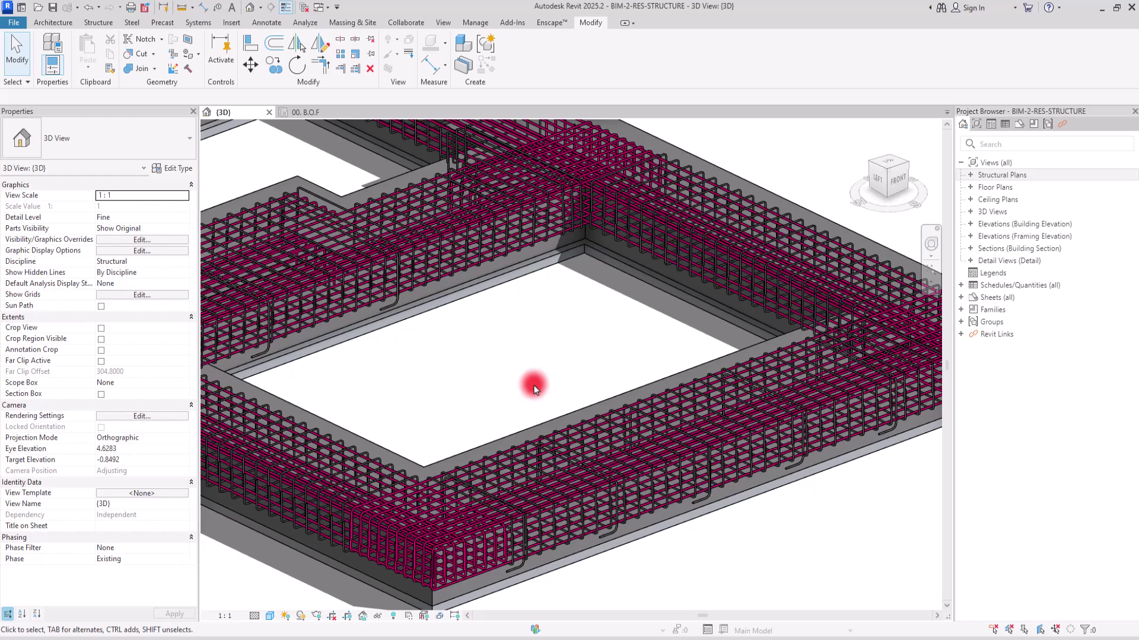
Reopen the Rebar 20 filter definitions through the view's filter overrides
key("g")
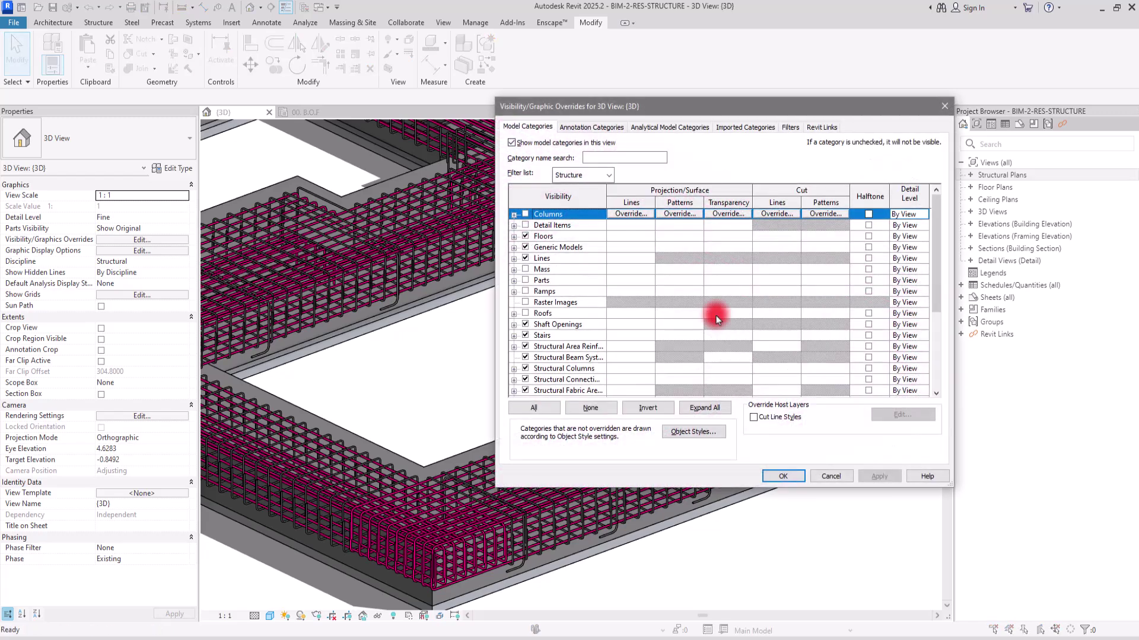
left_click(768, 127)
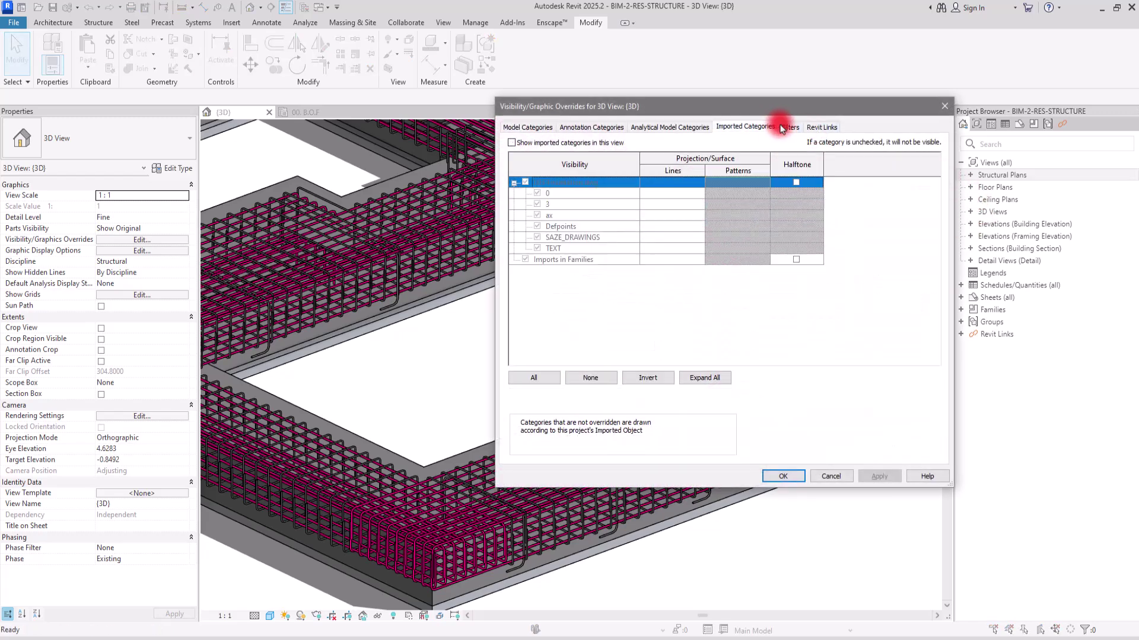
left_click(789, 127)
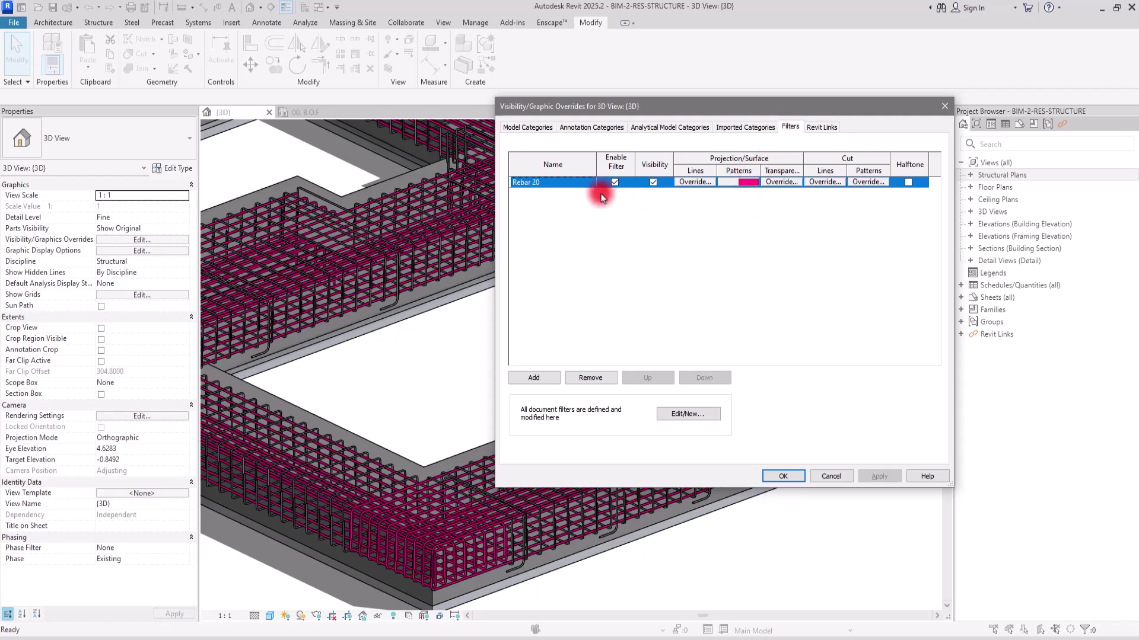
left_click(688, 414)
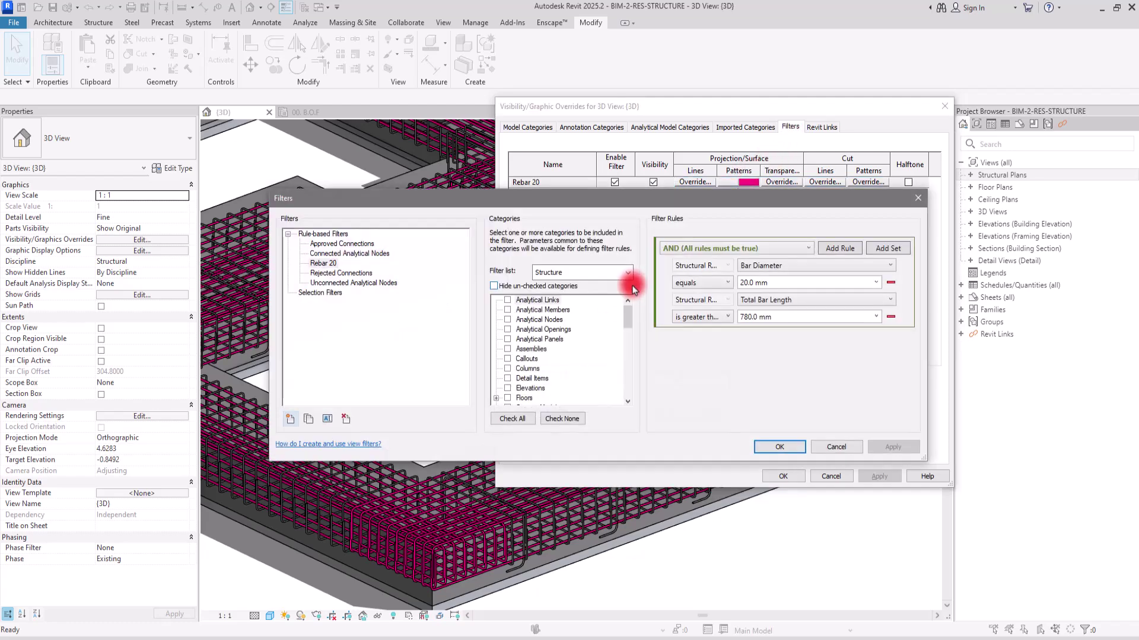
left_click(876, 317)
left_click(759, 316)
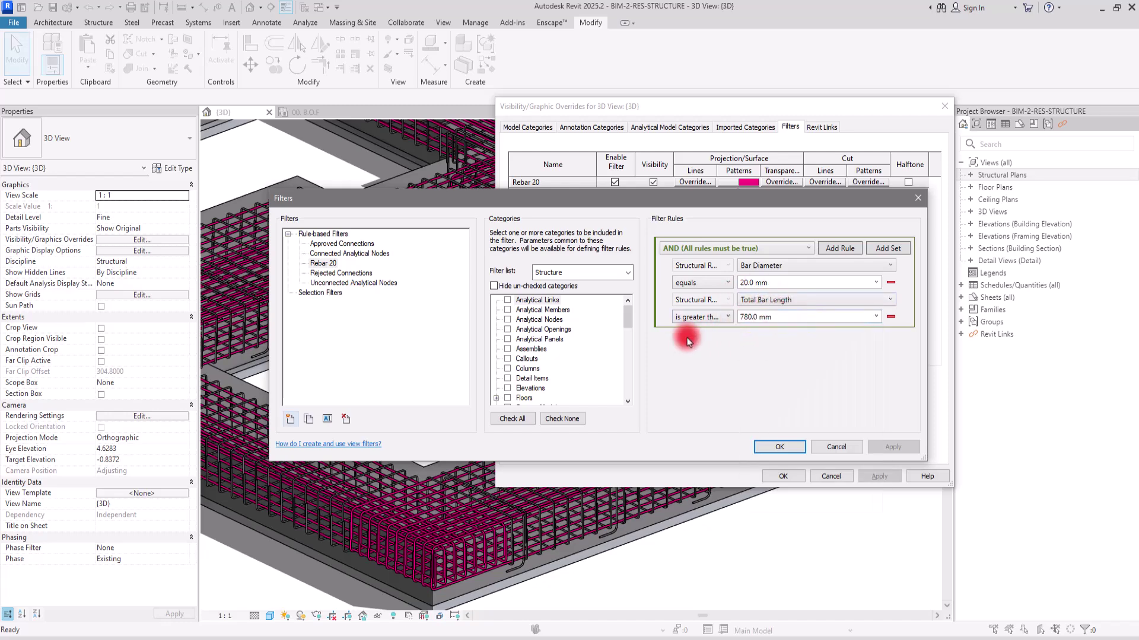
Change the Total Bar Length rule to 'is less than' 17320.0 mm and apply it
left_click(720, 316)
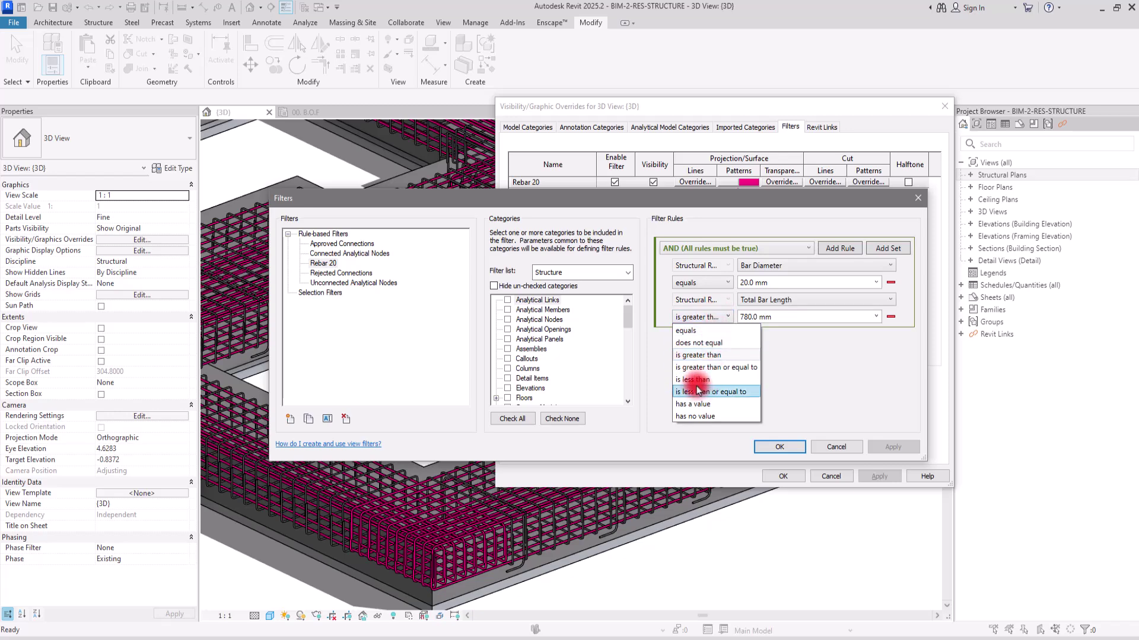
left_click(697, 380)
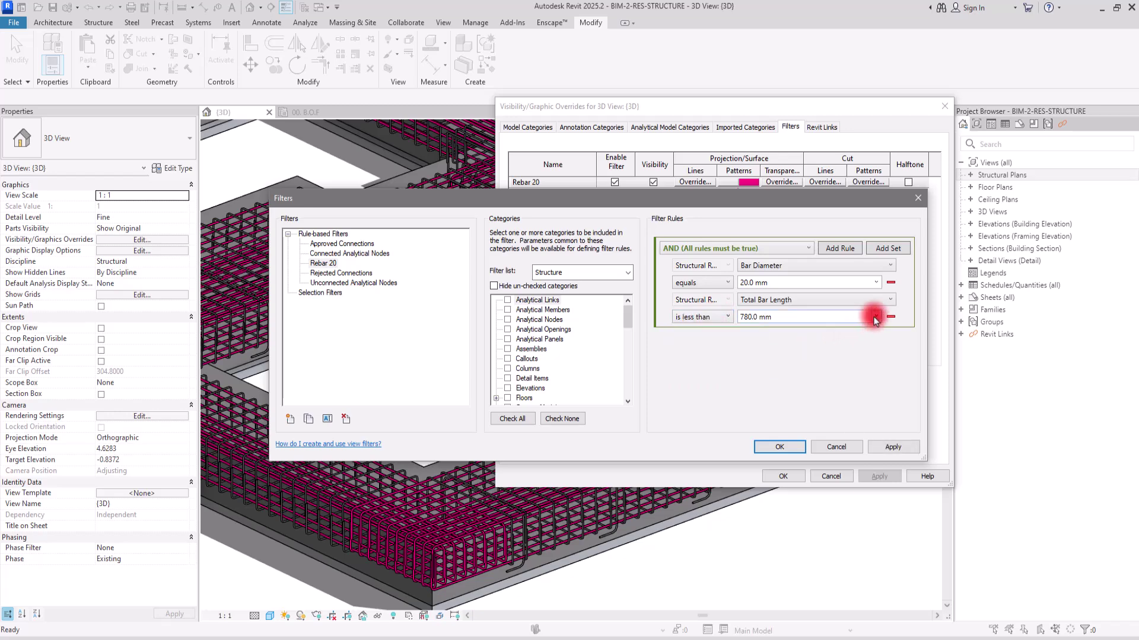
left_click(876, 318)
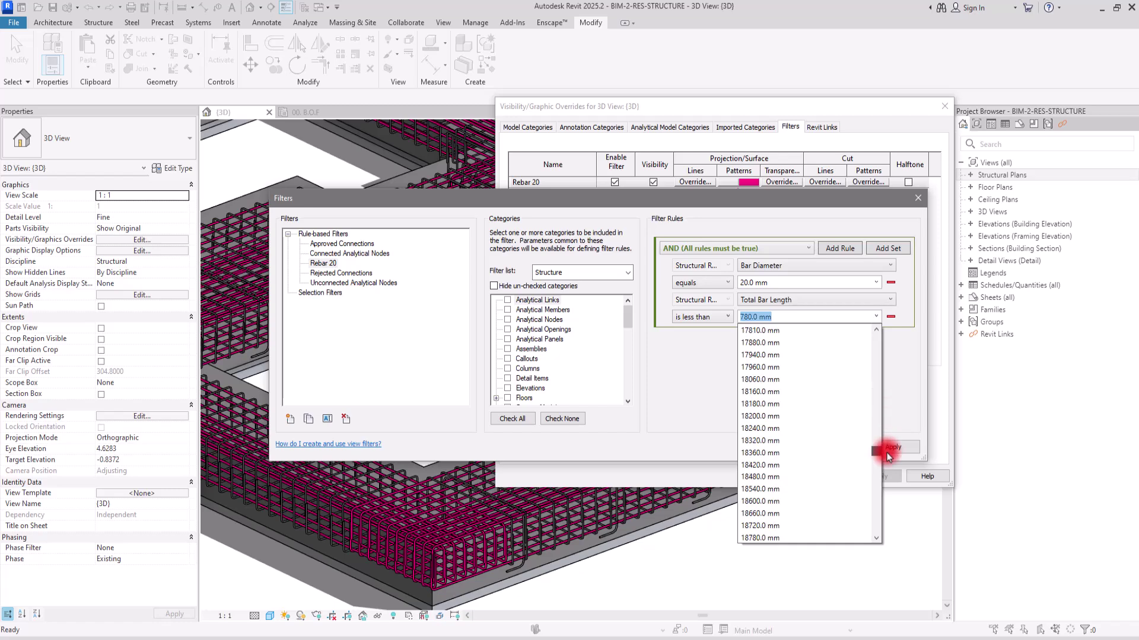
scroll(887, 438, "up", 10)
left_click_drag(887, 413, 889, 401)
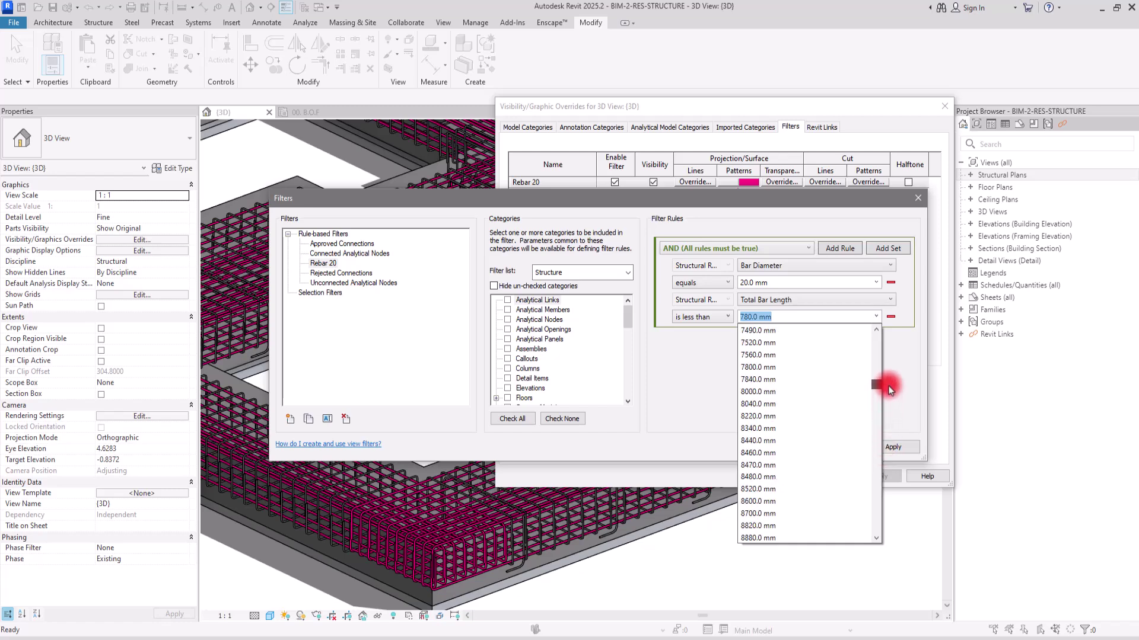
left_click_drag(888, 386, 879, 441)
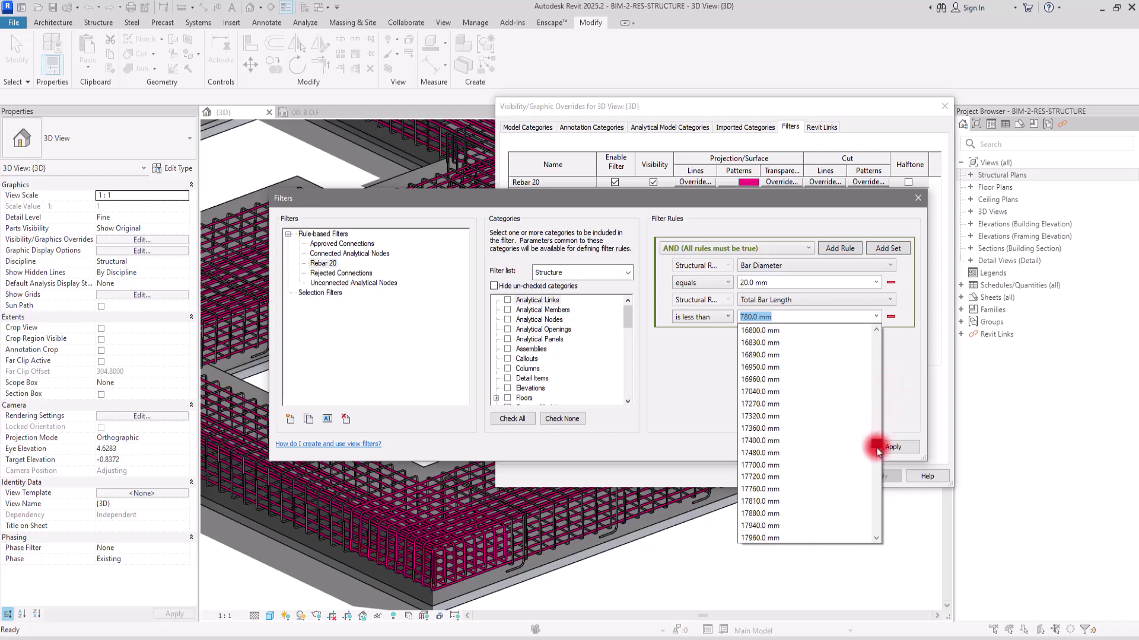
left_click(769, 418)
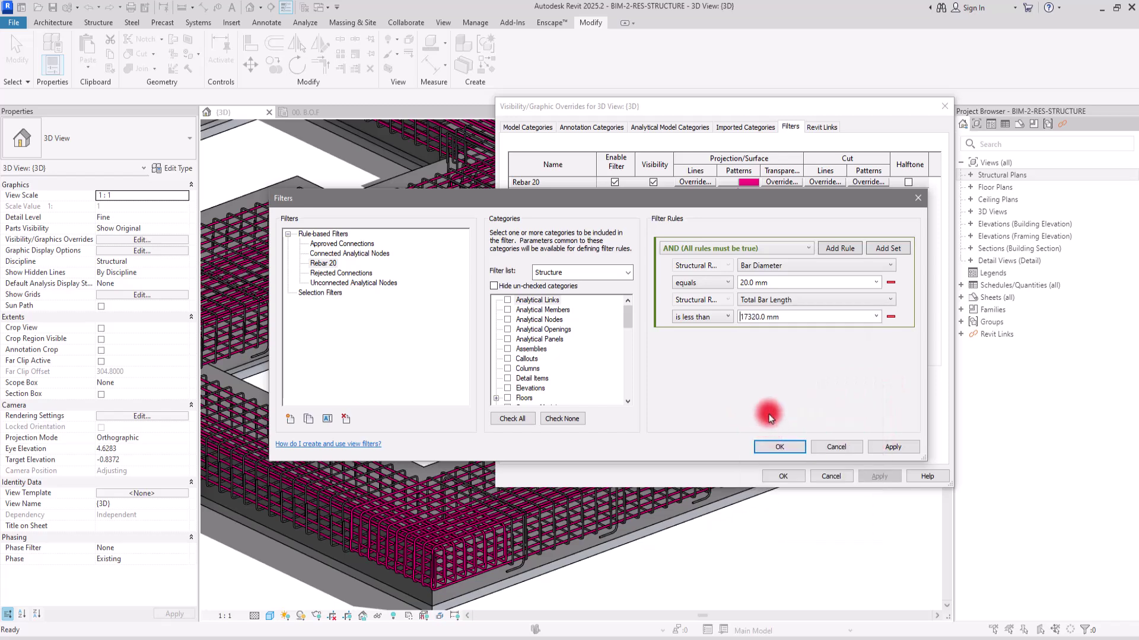
left_click(782, 476)
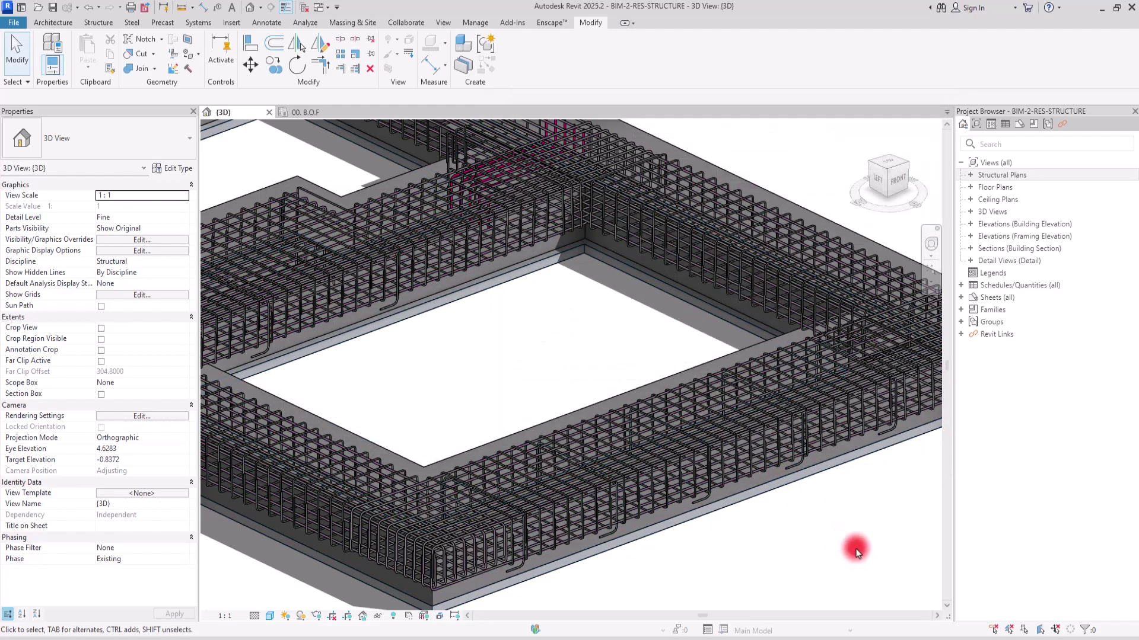
scroll(602, 529, "up", 5)
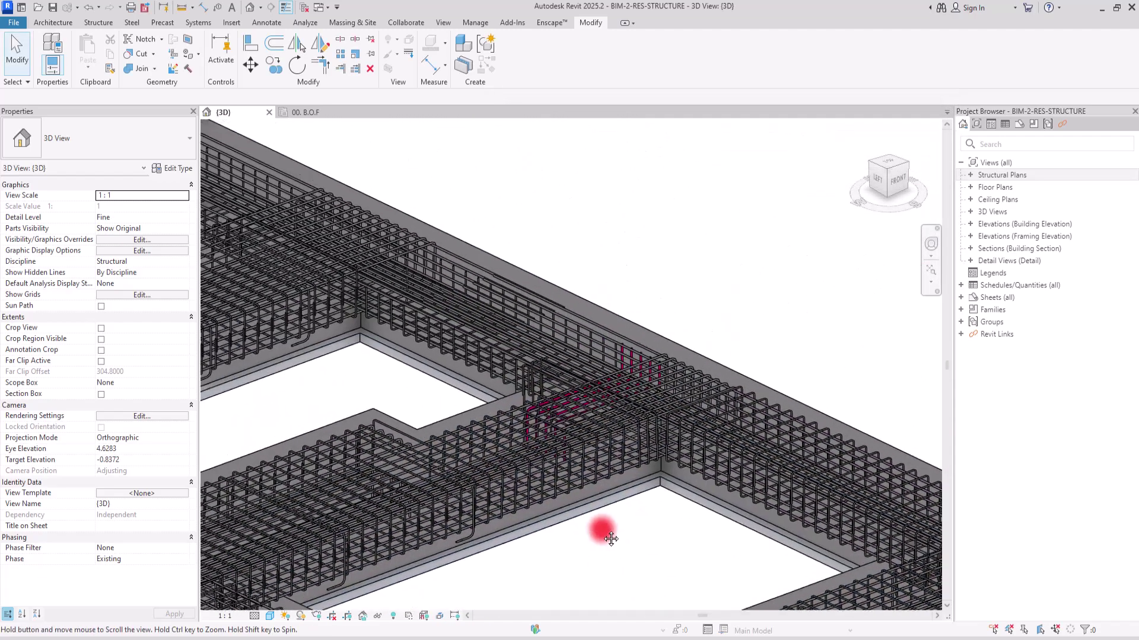
scroll(588, 403, "up", 3)
scroll(588, 403, "down", 5)
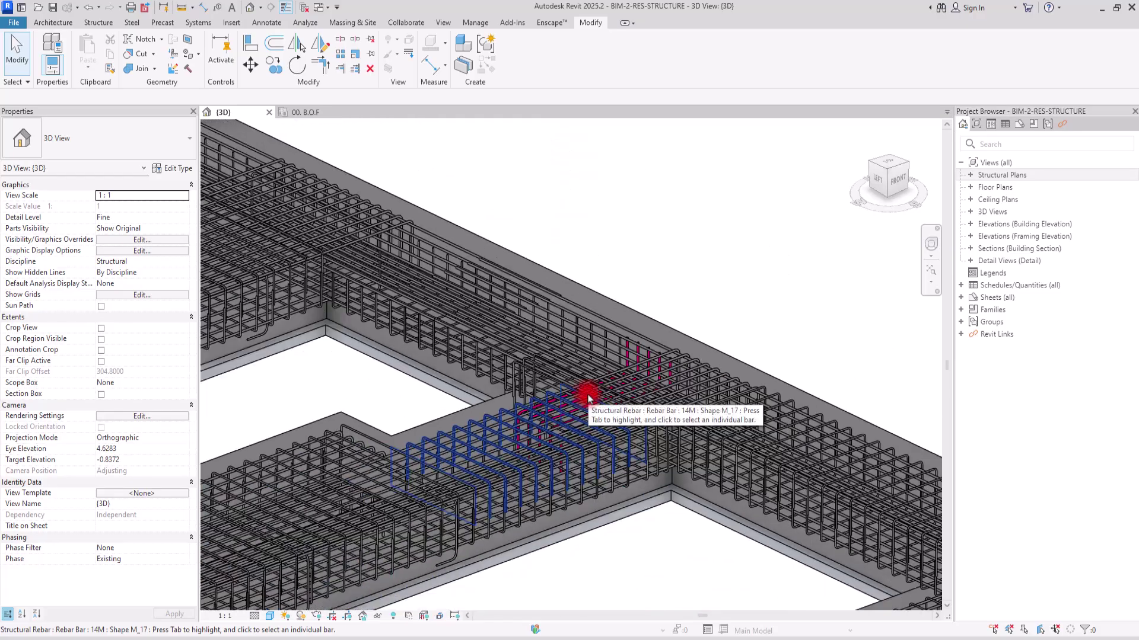
middle_click_drag(434, 356, 842, 407)
scroll(513, 368, "up", 3)
scroll(513, 369, "down", 5)
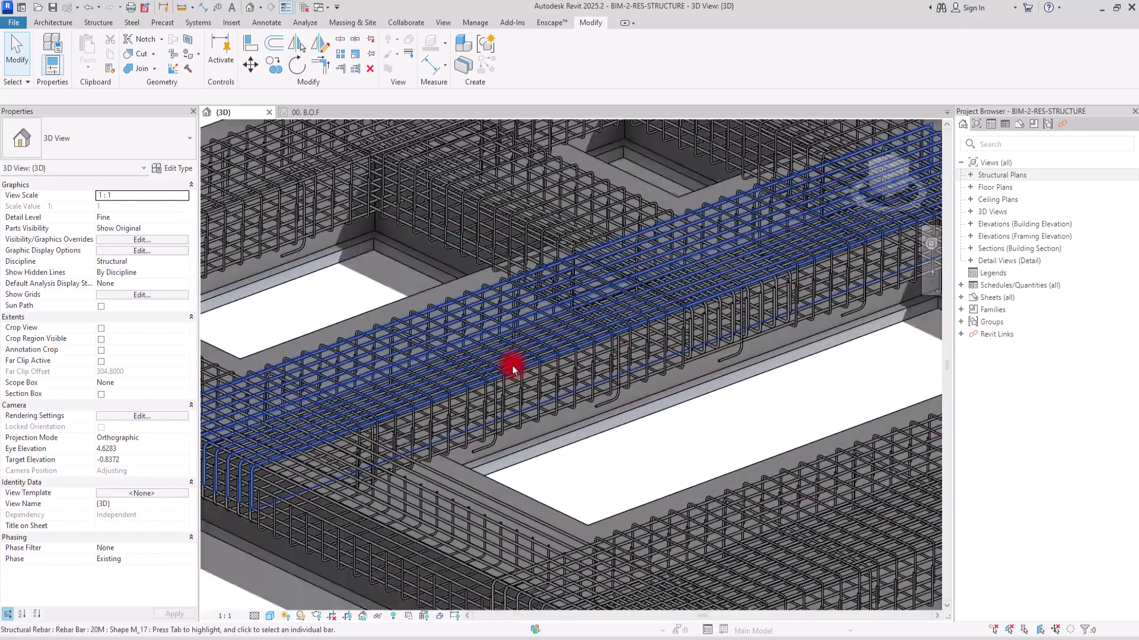
middle_click_drag(590, 364, 344, 287)
scroll(759, 373, "up", 4)
scroll(759, 373, "up", 4)
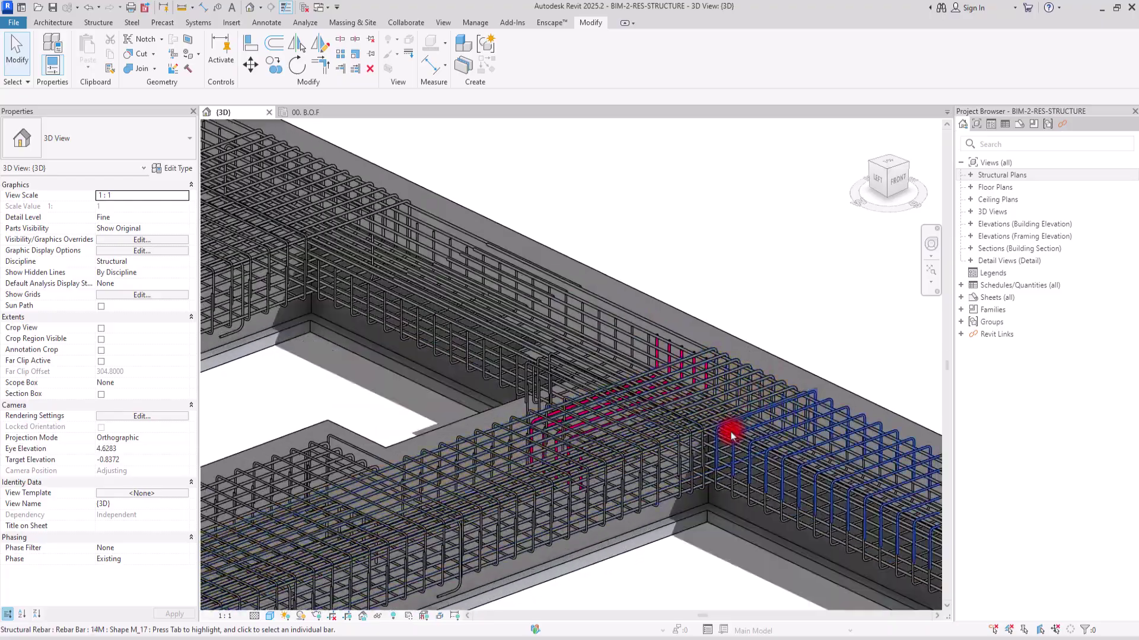
scroll(724, 338, "down", 2)
middle_click_drag(724, 338, 393, 422, "shift")
scroll(496, 322, "up", 4)
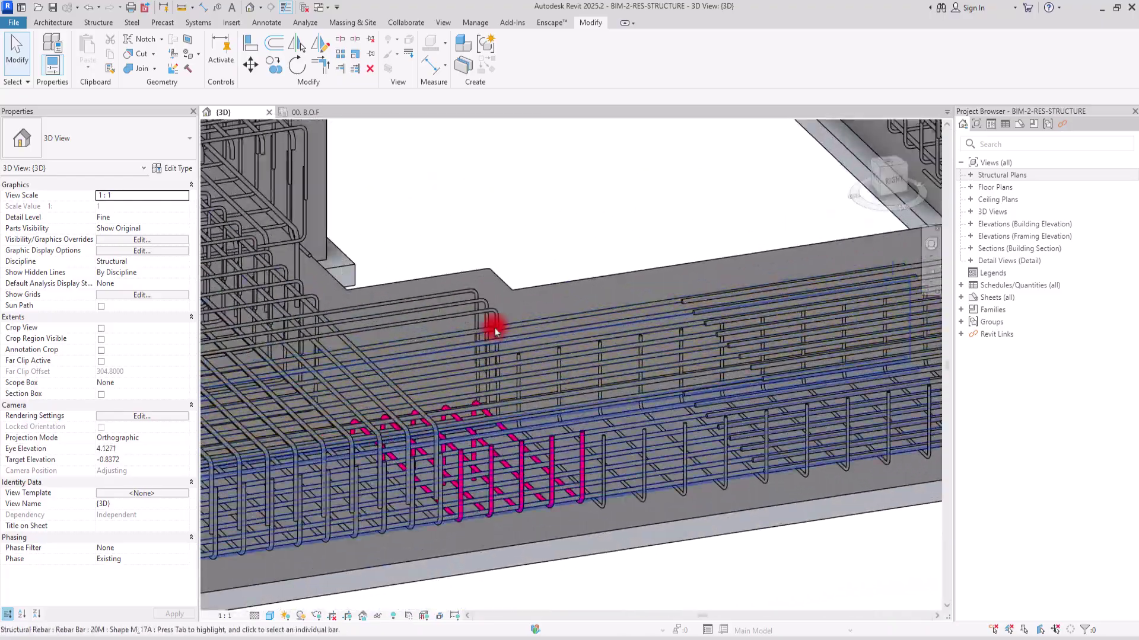
middle_click_drag(496, 322, 635, 300, "shift")
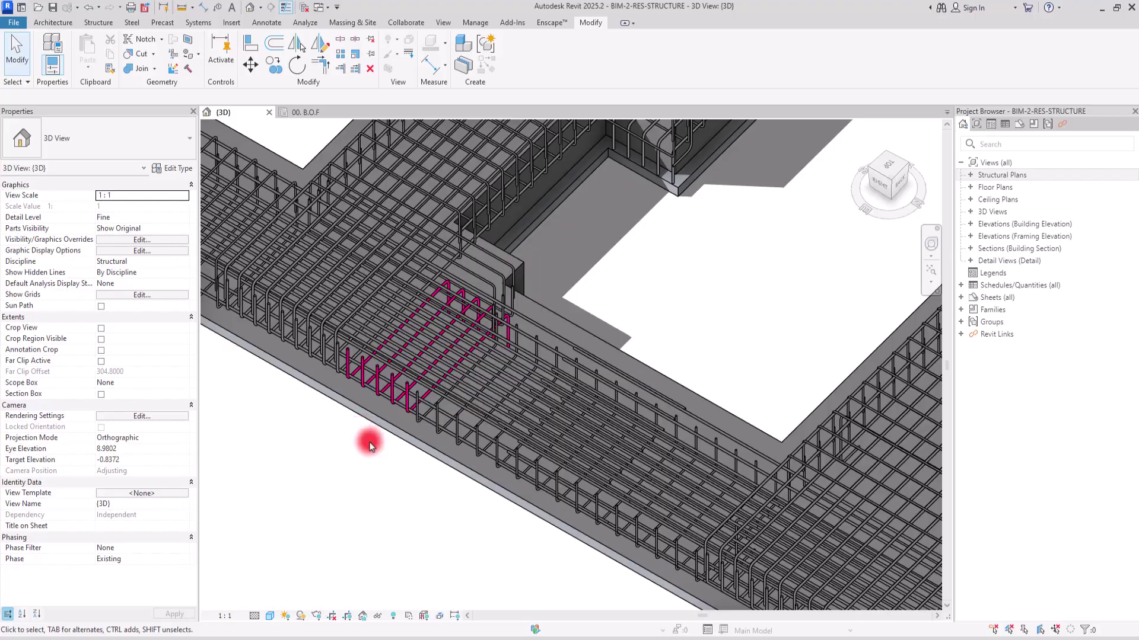
scroll(371, 446, "down", 5)
middle_click_drag(407, 453, 902, 323, "shift")
scroll(884, 356, "up", 5)
middle_click_drag(872, 376, 638, 432)
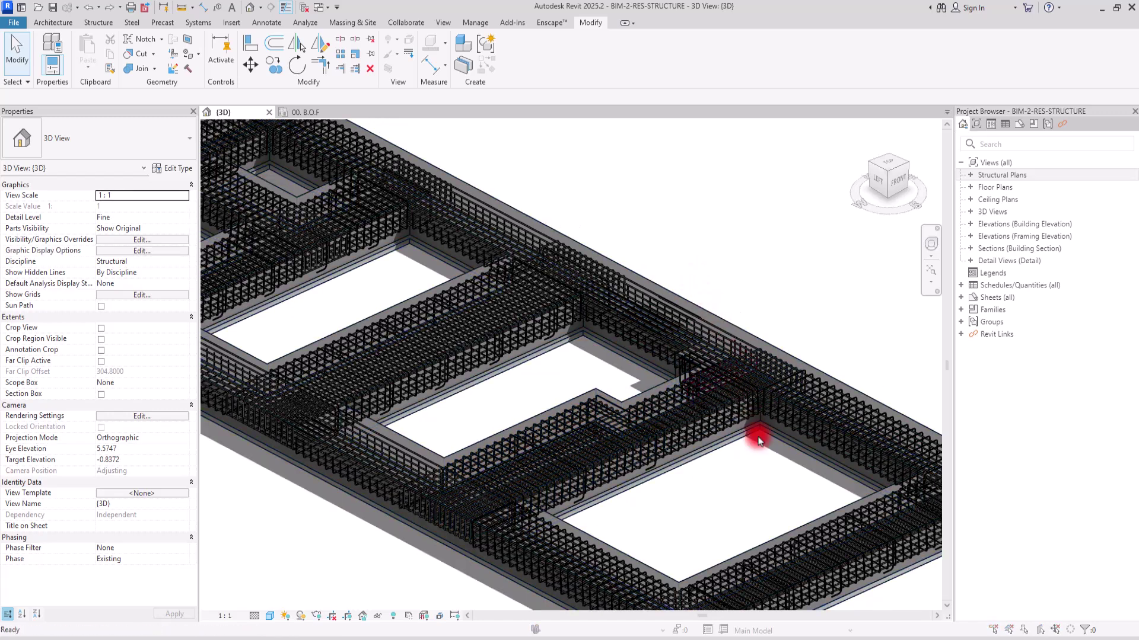
key("v")
key("g")
Raise the Rebar 20 Total Bar Length limit to 35800.0 mm and apply it to the view
left_click(789, 127)
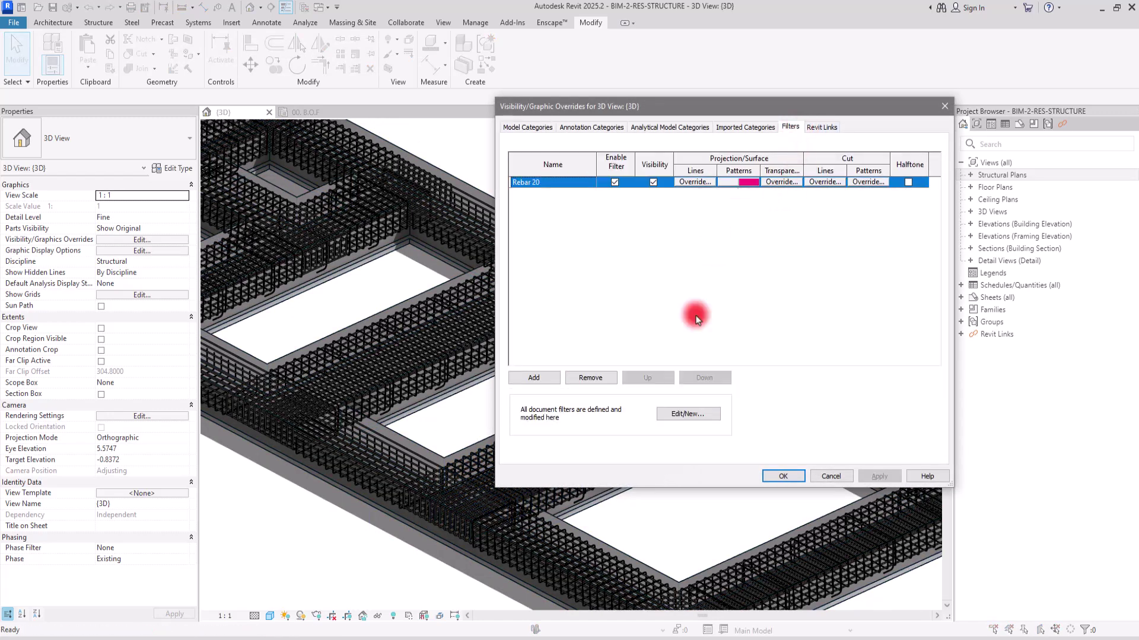
left_click(689, 414)
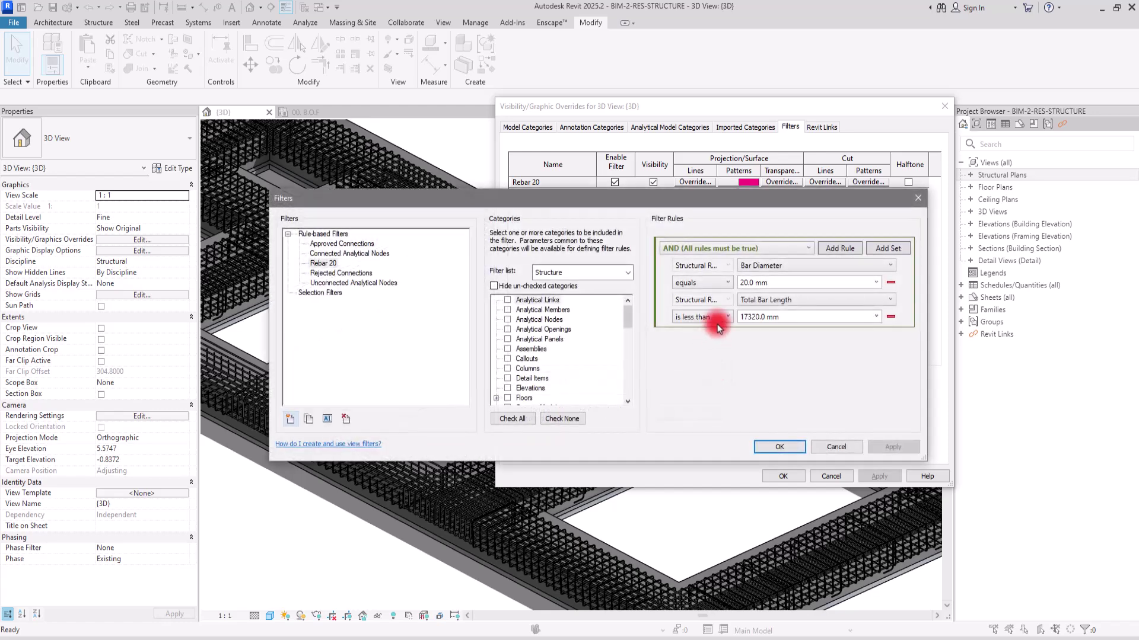
left_click(877, 317)
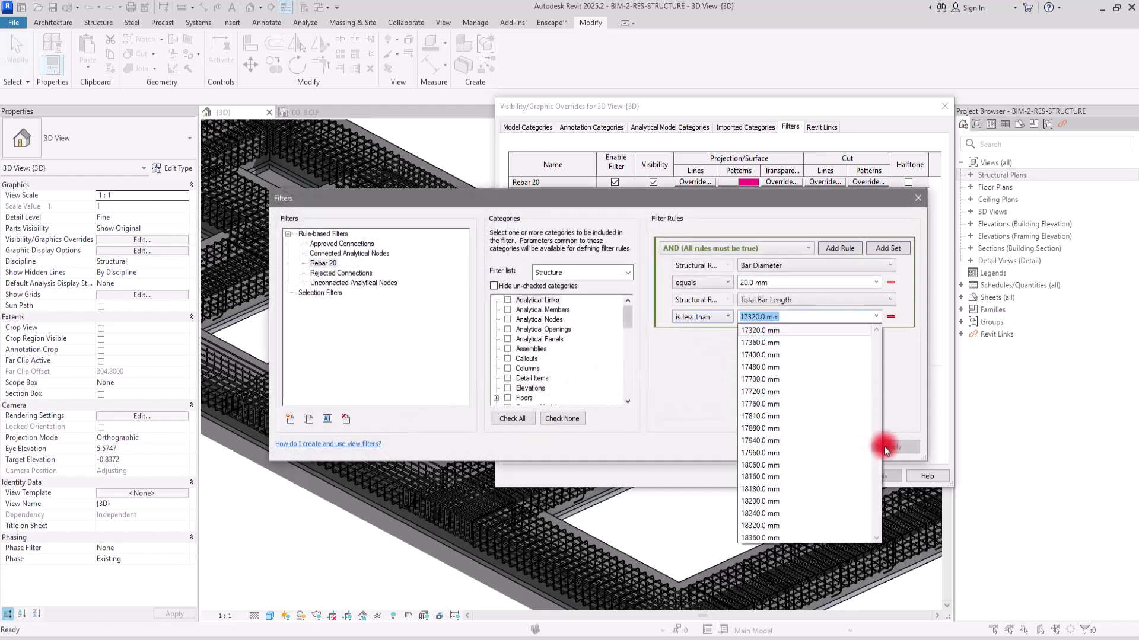
left_click_drag(877, 454, 877, 506)
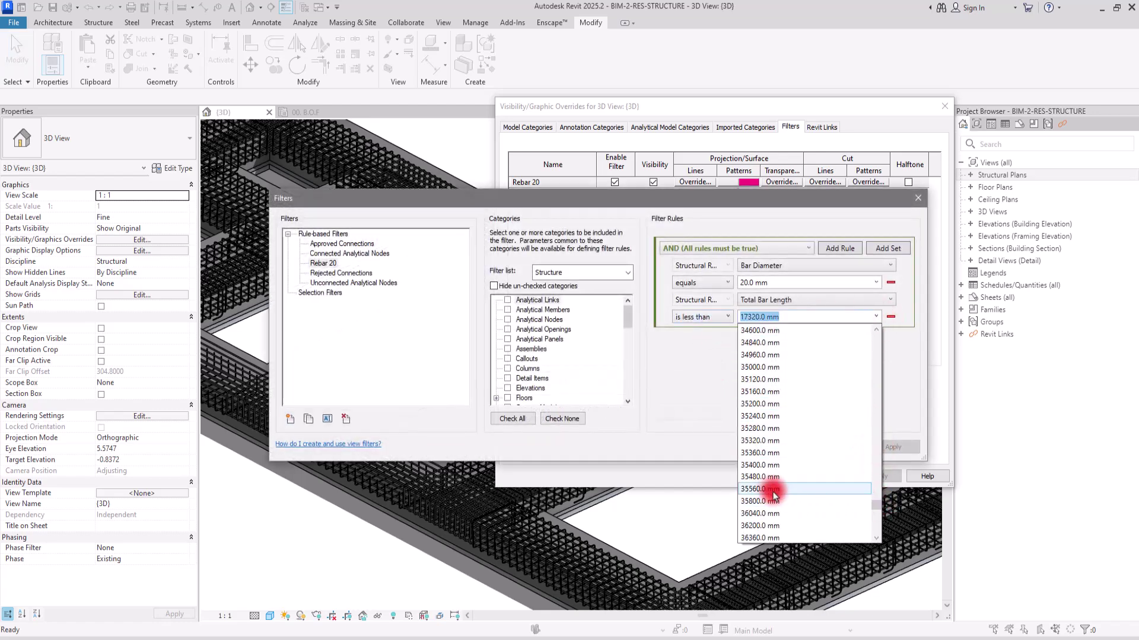
left_click(766, 503)
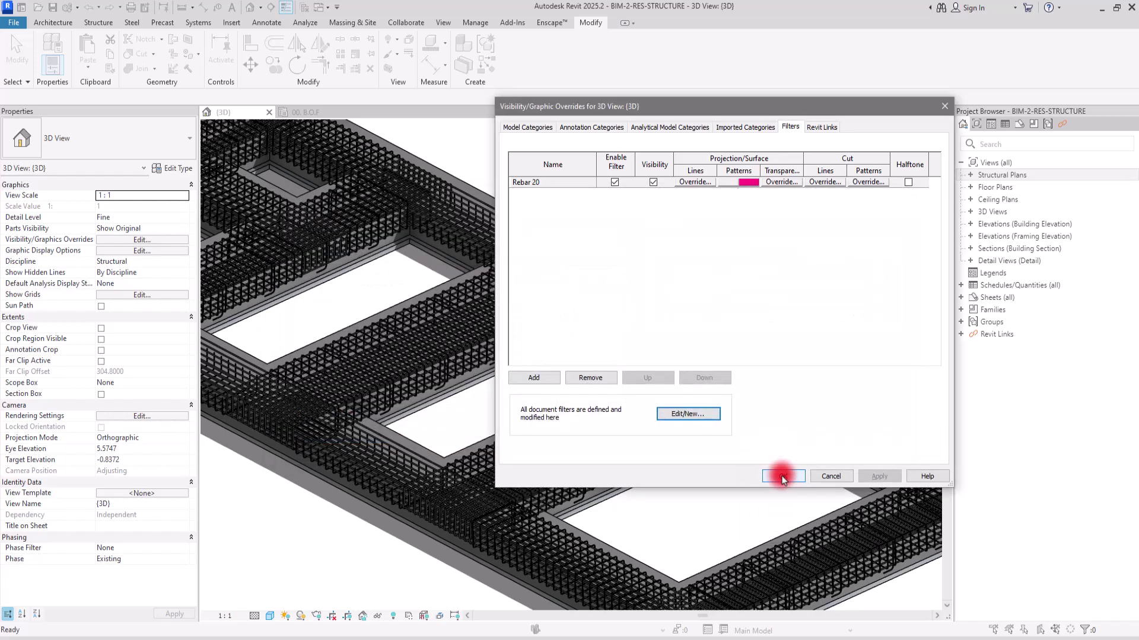
left_click(783, 476)
scroll(470, 419, "up", 2)
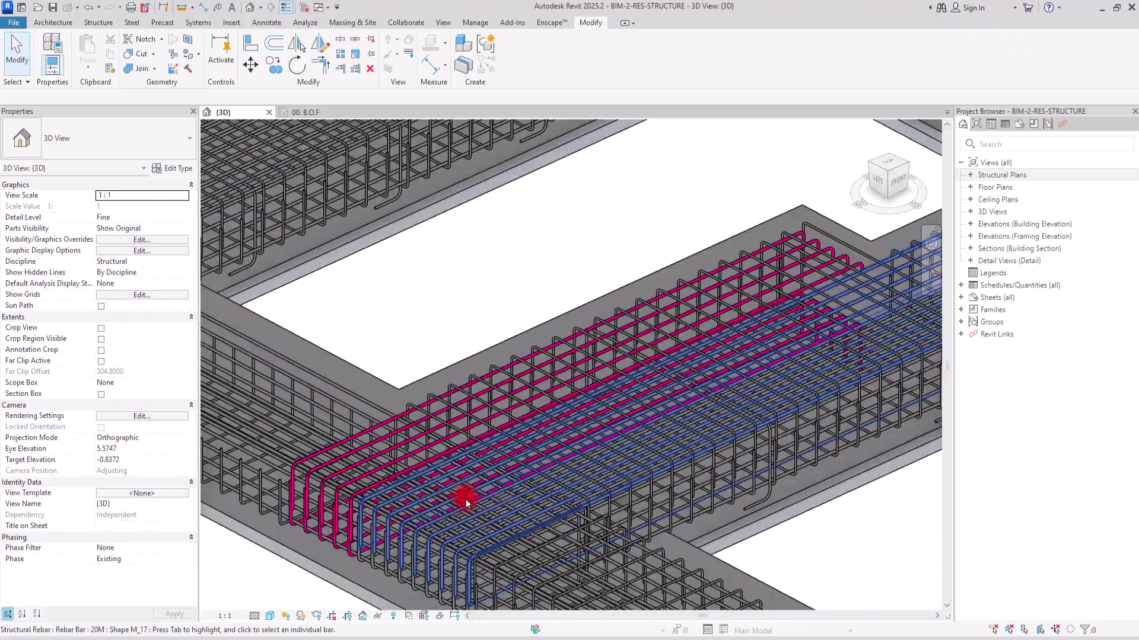
scroll(473, 287, "up", 3)
middle_click_drag(569, 320, 679, 617, "shift")
scroll(724, 326, "down", 5)
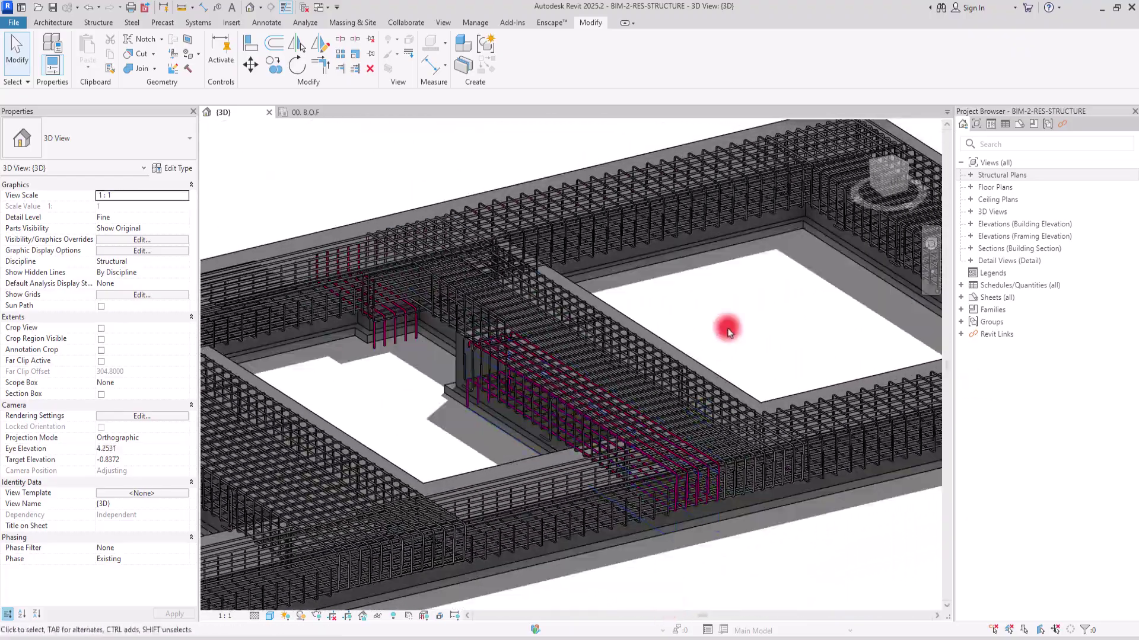
scroll(830, 315, "up", 4)
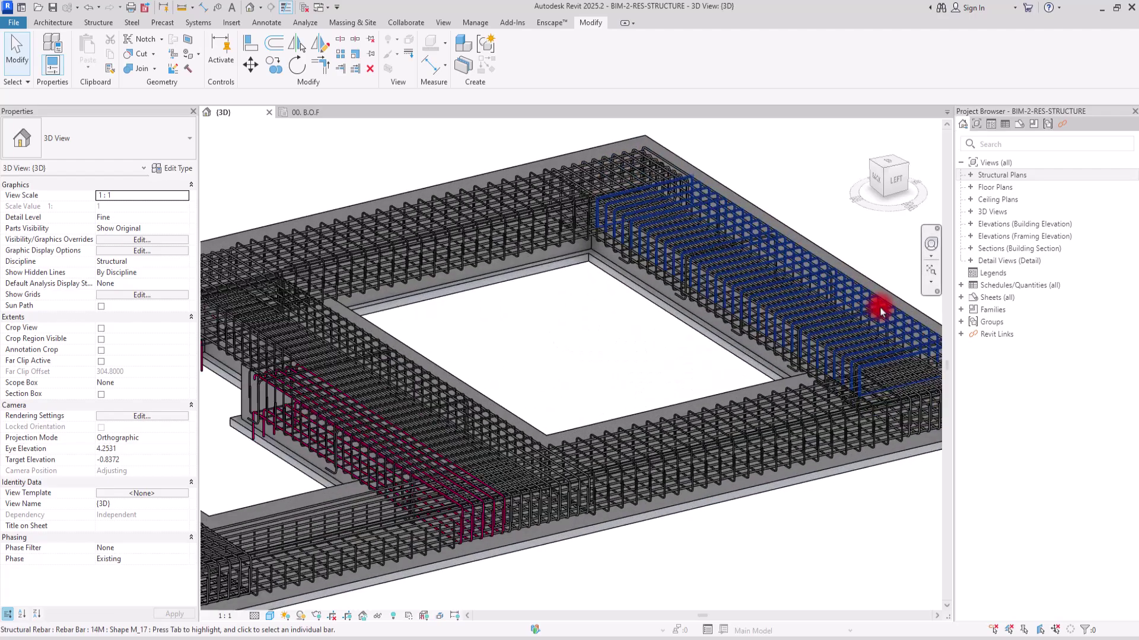
scroll(712, 421, "down", 4)
middle_click_drag(455, 429, 763, 453, "shift")
scroll(603, 453, "up", 5)
scroll(656, 428, "down", 5)
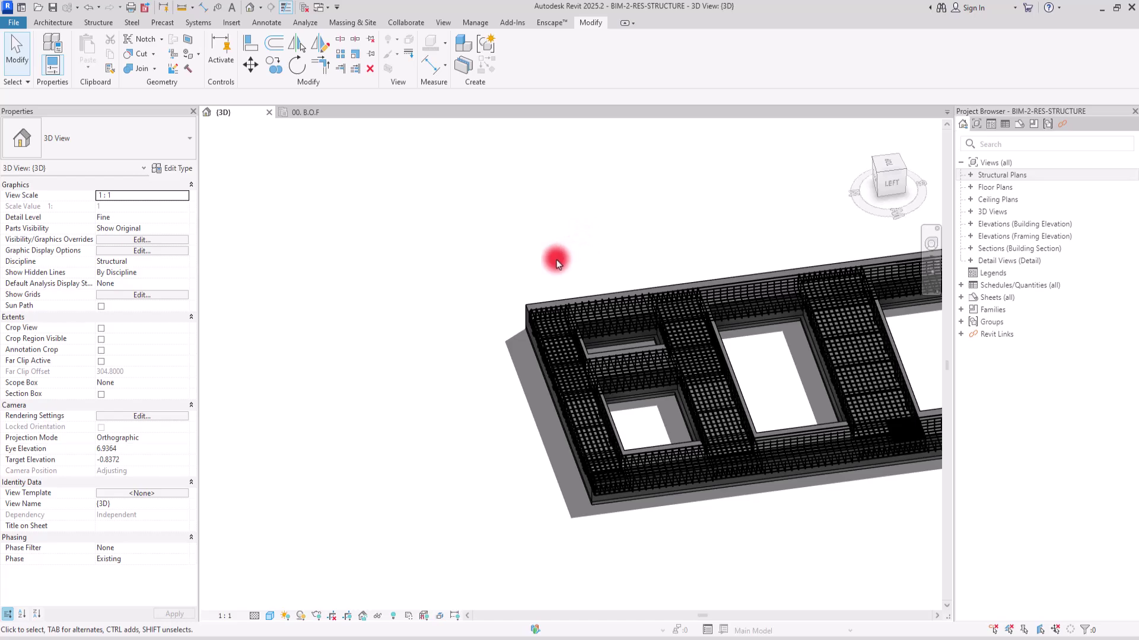
middle_click_drag(527, 308, 640, 240, "shift")
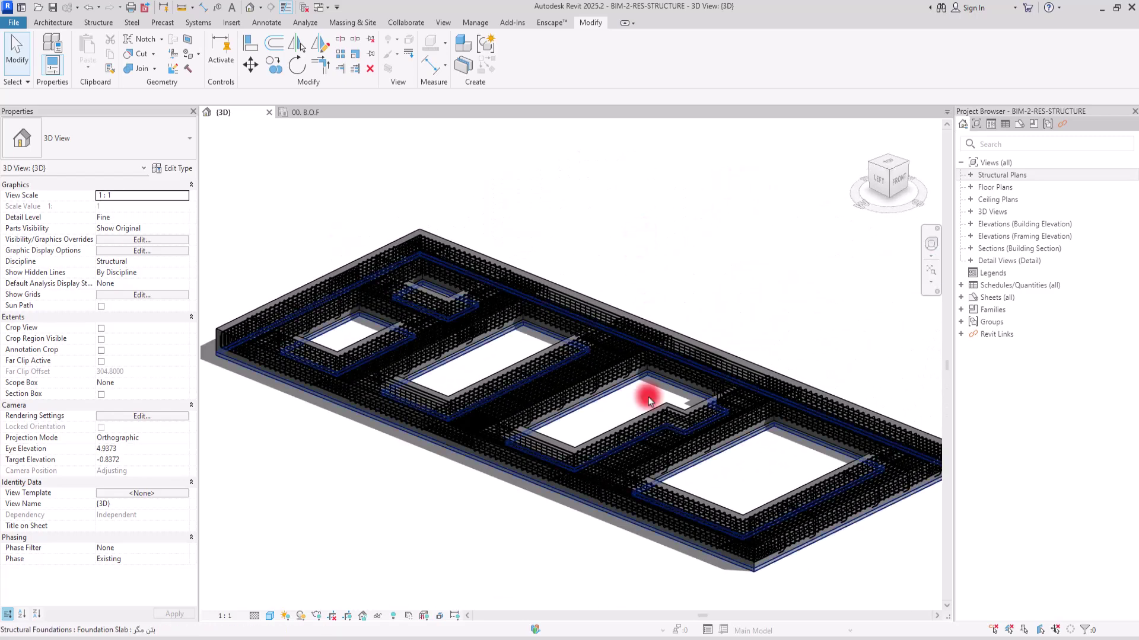
scroll(719, 392, "up", 7)
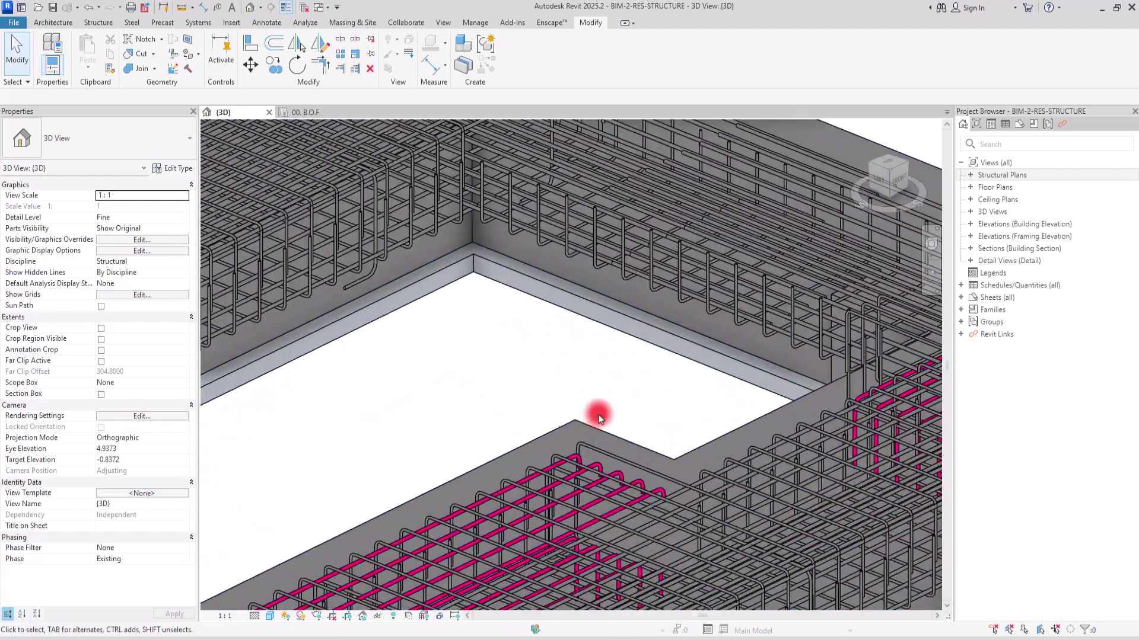
middle_click_drag(599, 418, 480, 295)
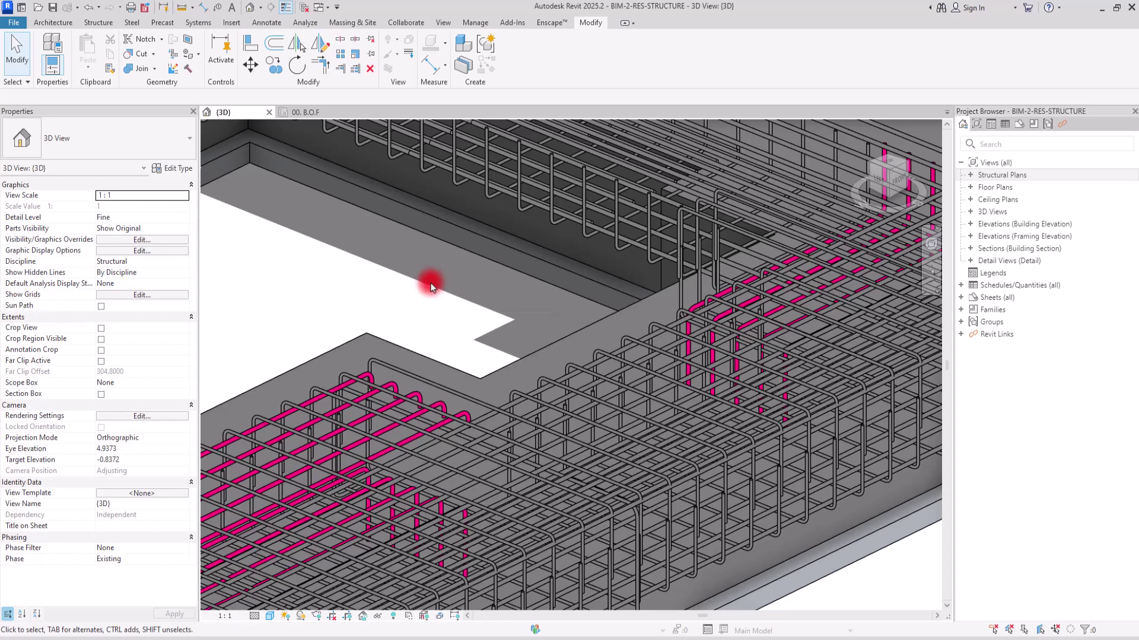
scroll(487, 309, "up", 2)
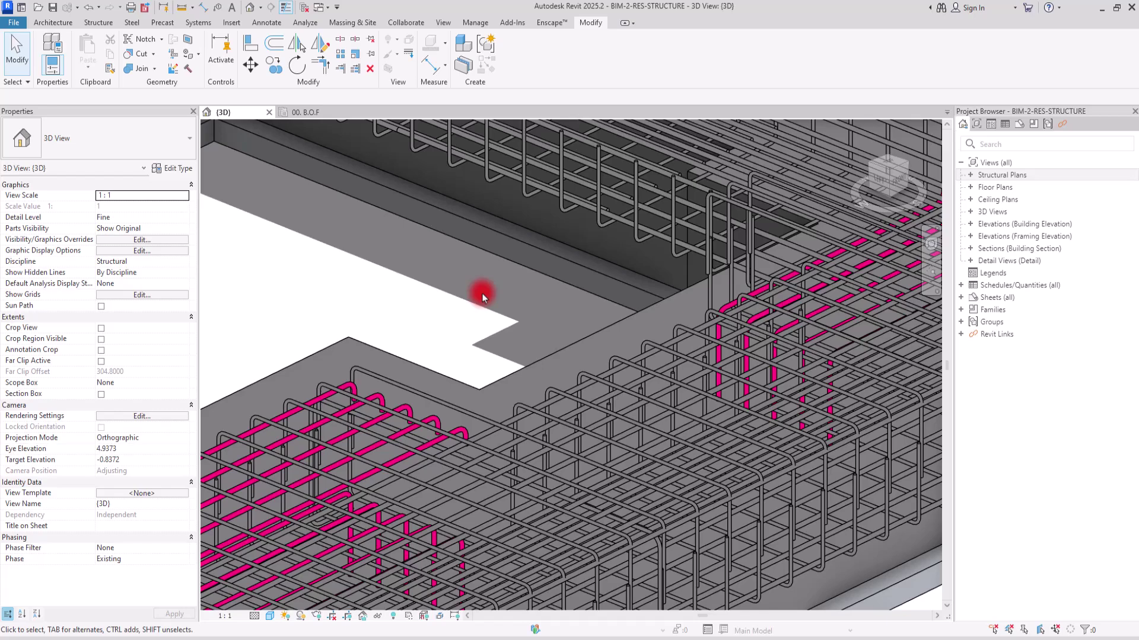
middle_click_drag(479, 321, 389, 353)
middle_click_drag(598, 240, 555, 240)
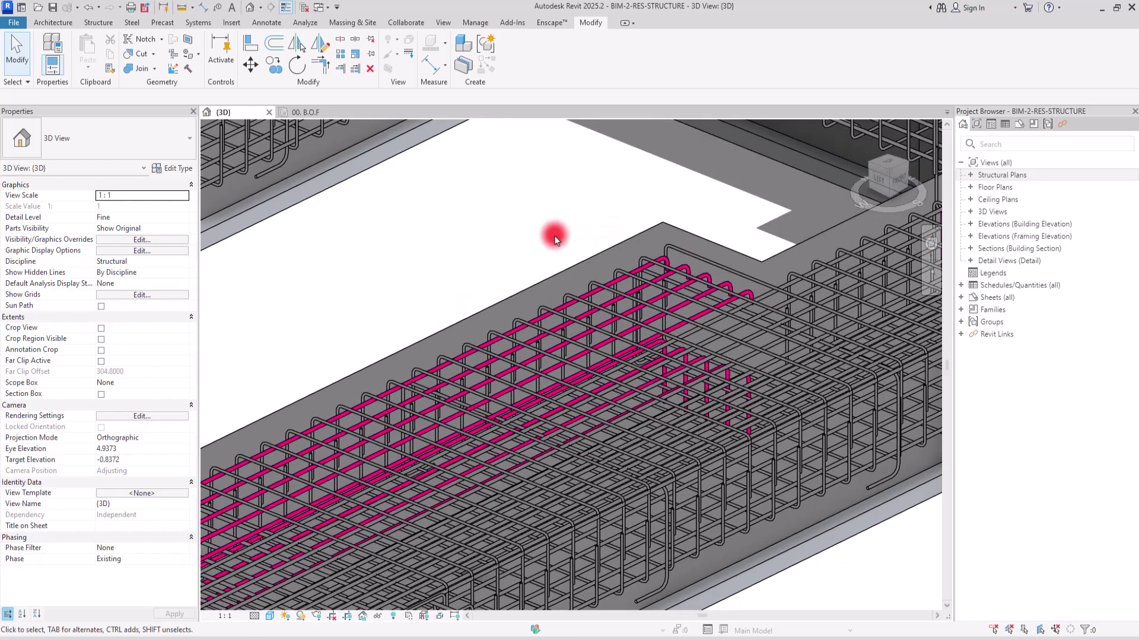